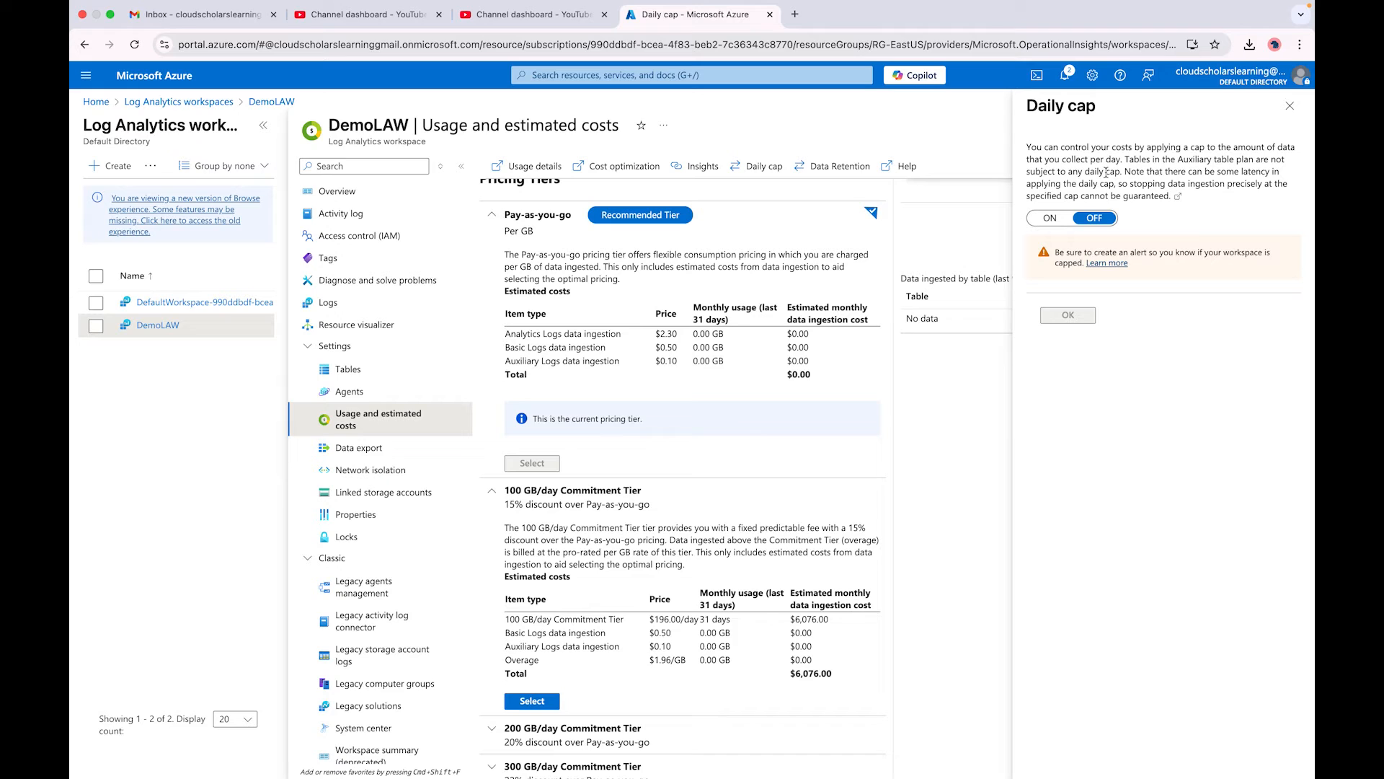
Turn on the daily cap for the DemoLAW workspace and set the daily volume cap to 5 GB/day.
{"action": "left_click", "coordinate": [1051, 218]}
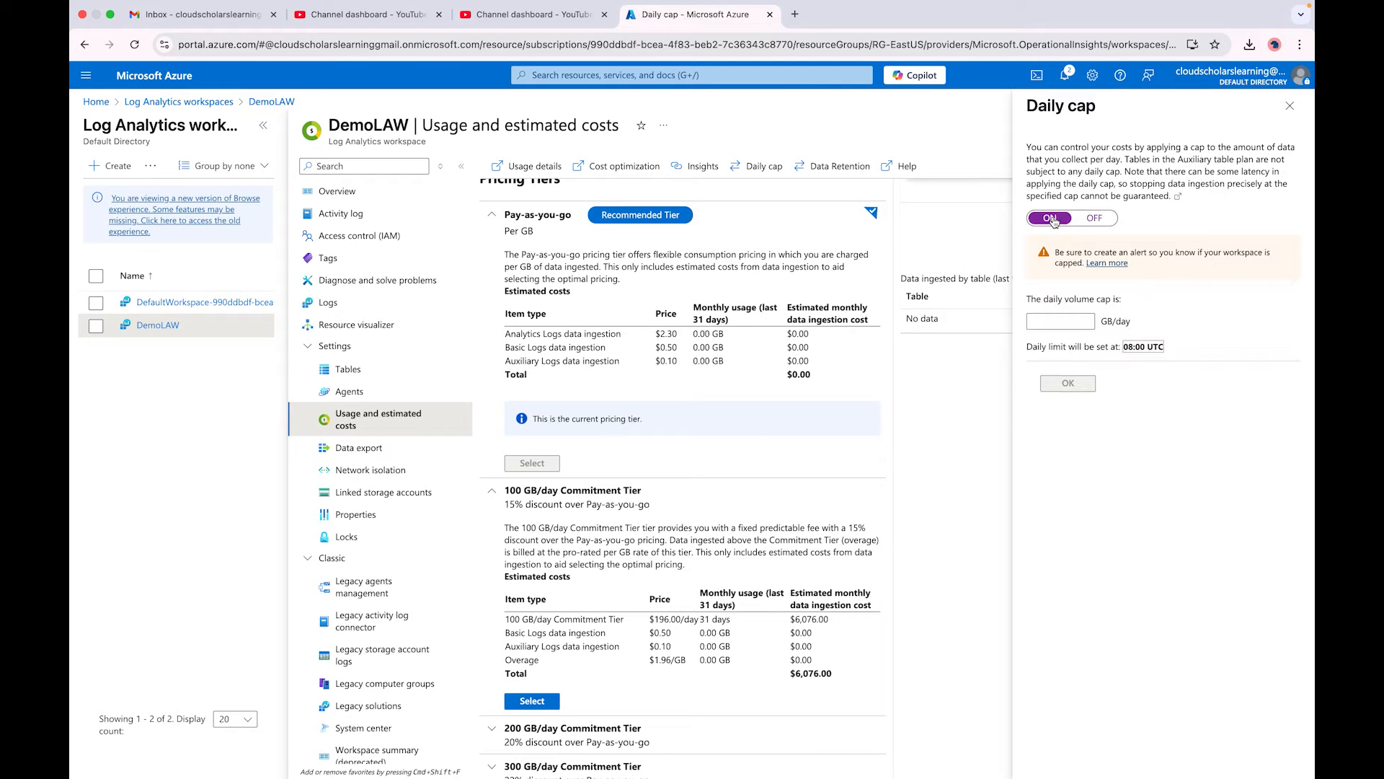
{"action": "left_click", "coordinate": [1056, 322]}
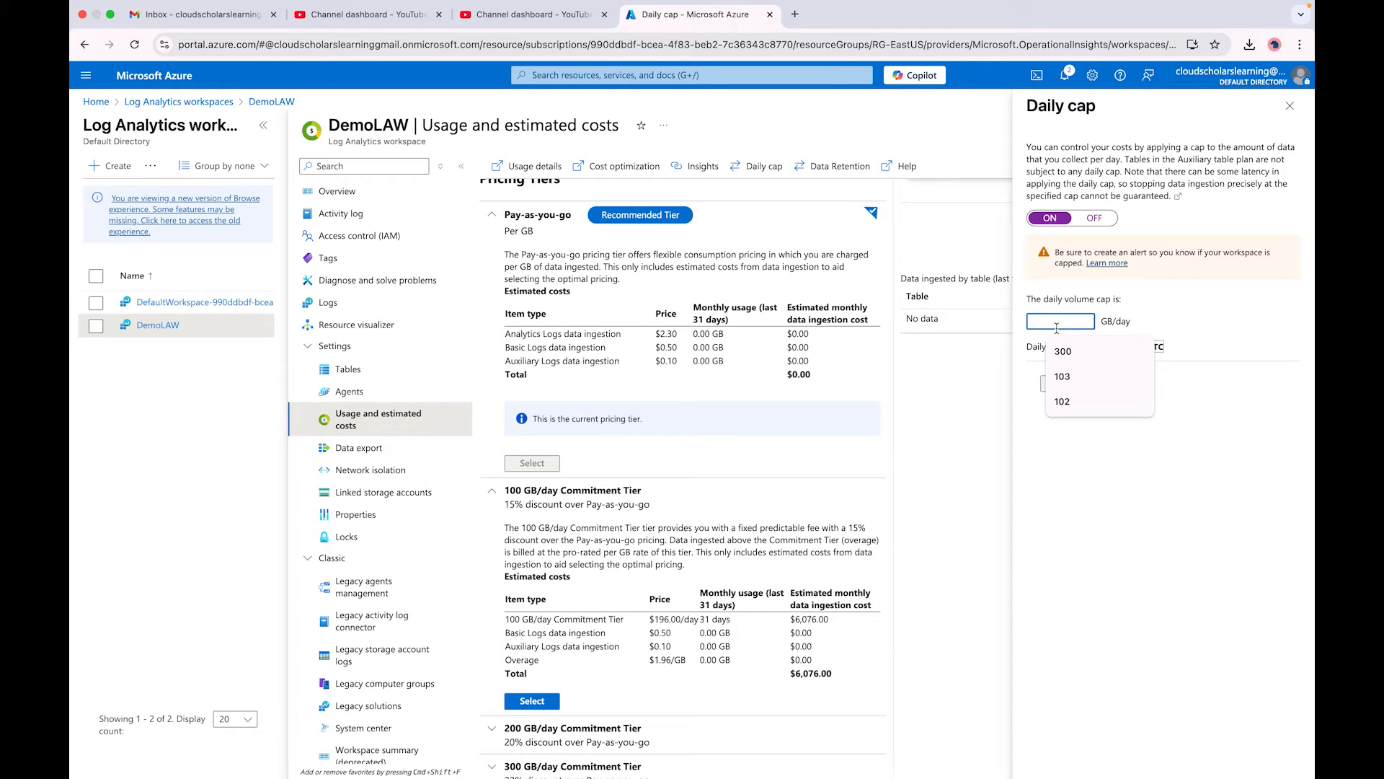
{"action": "type", "text": "5"}
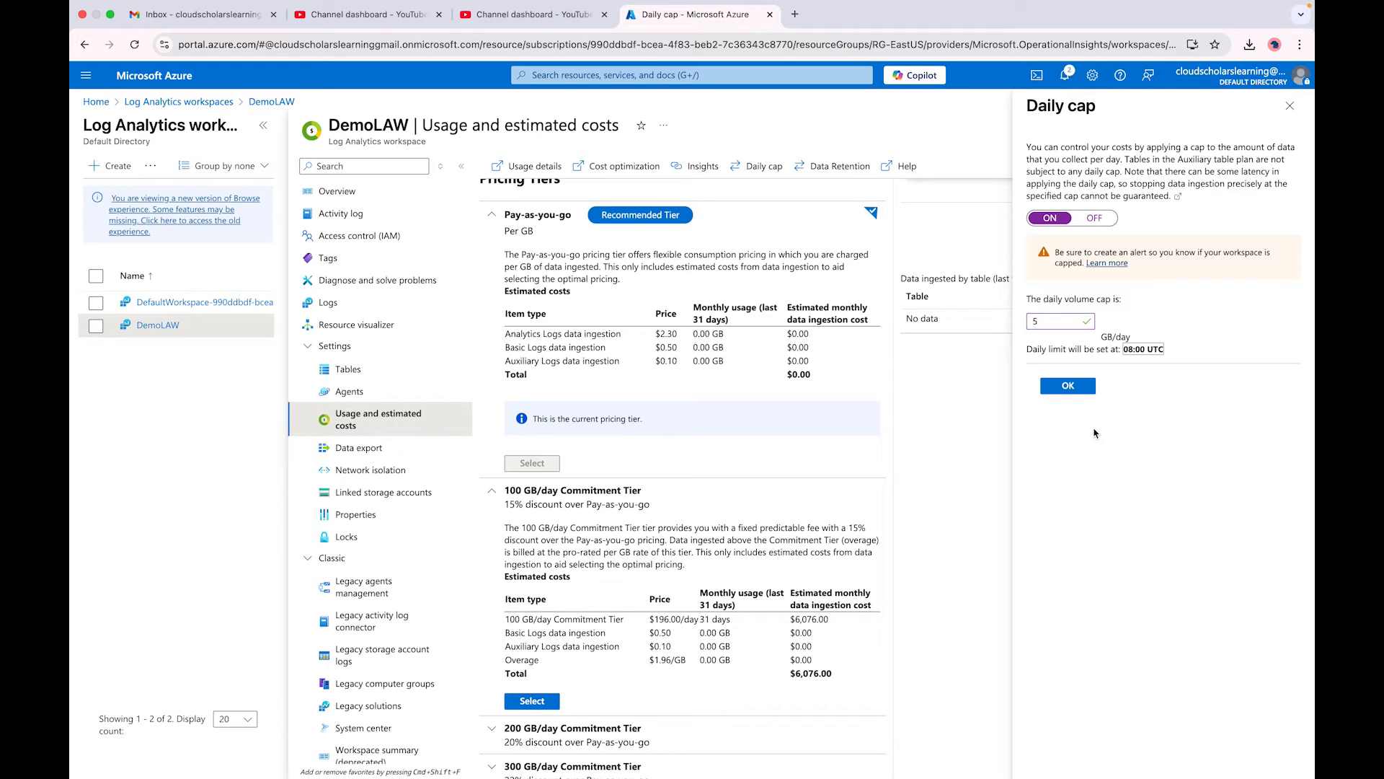
Change the daily volume cap to 1 GB/day.
{"action": "left_click", "coordinate": [1055, 322]}
{"action": "key", "text": "BackSpace"}
{"action": "type", "text": "1"}
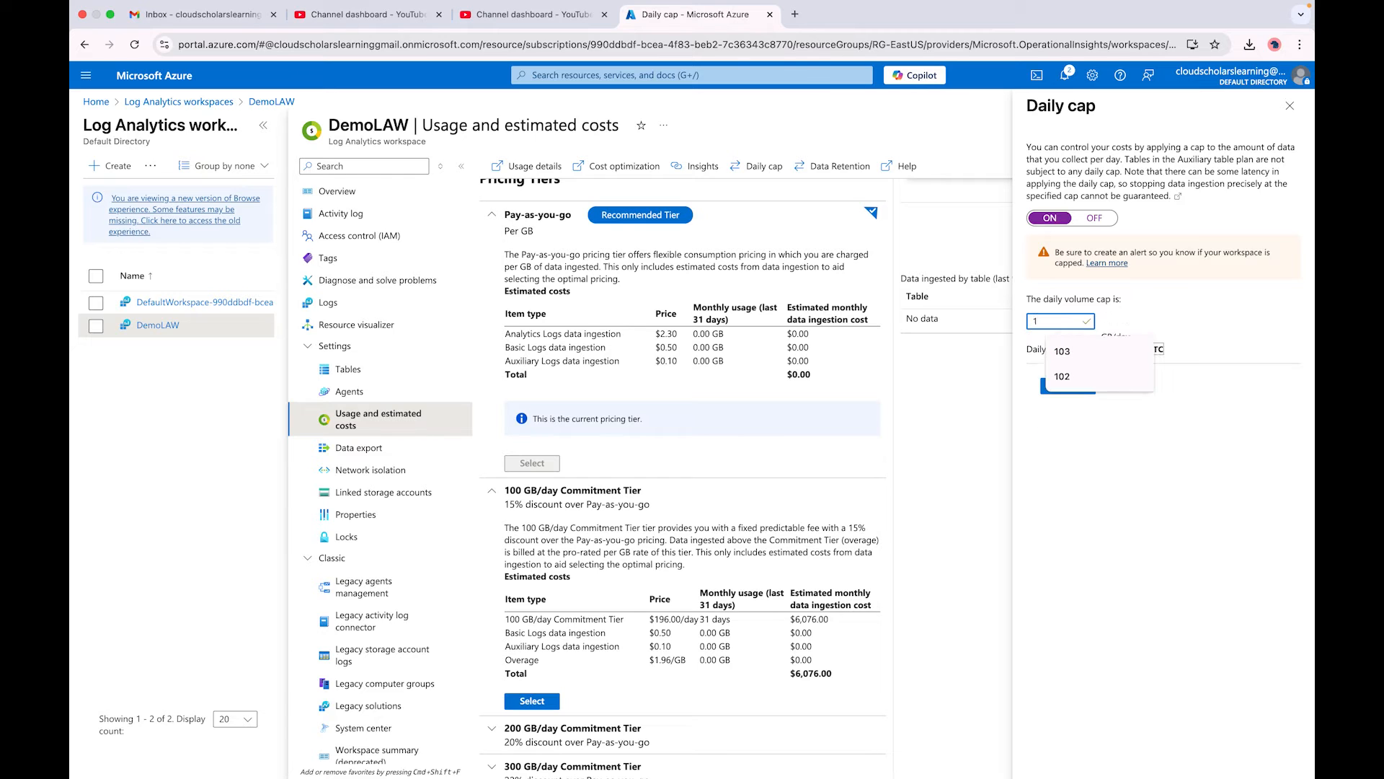
{"action": "left_click", "coordinate": [1082, 499]}
Set the daily volume cap back to 5 GB/day, apply it to the workspace and dismiss the notification.
{"action": "left_click", "coordinate": [1069, 321]}
{"action": "key", "text": "BackSpace"}
{"action": "type", "text": "5"}
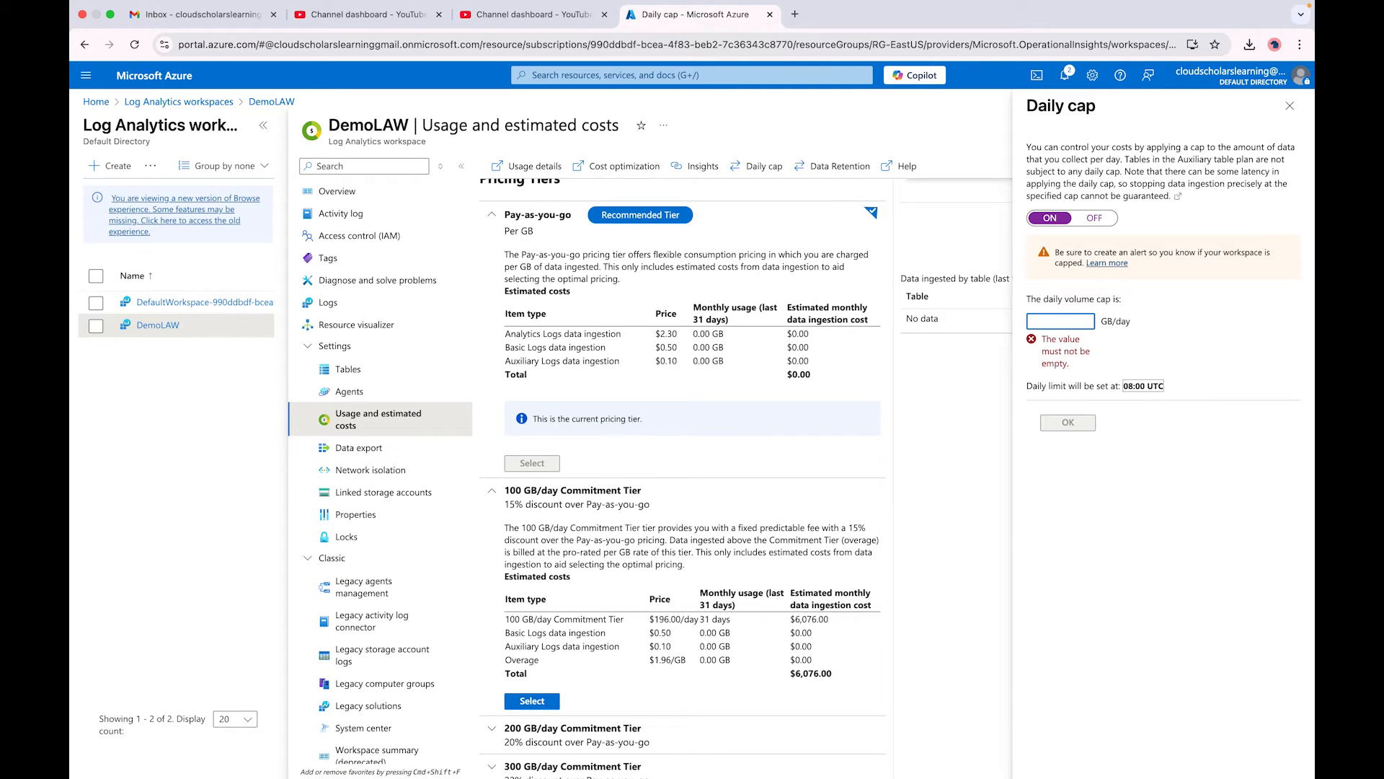
{"action": "left_click", "coordinate": [1078, 522]}
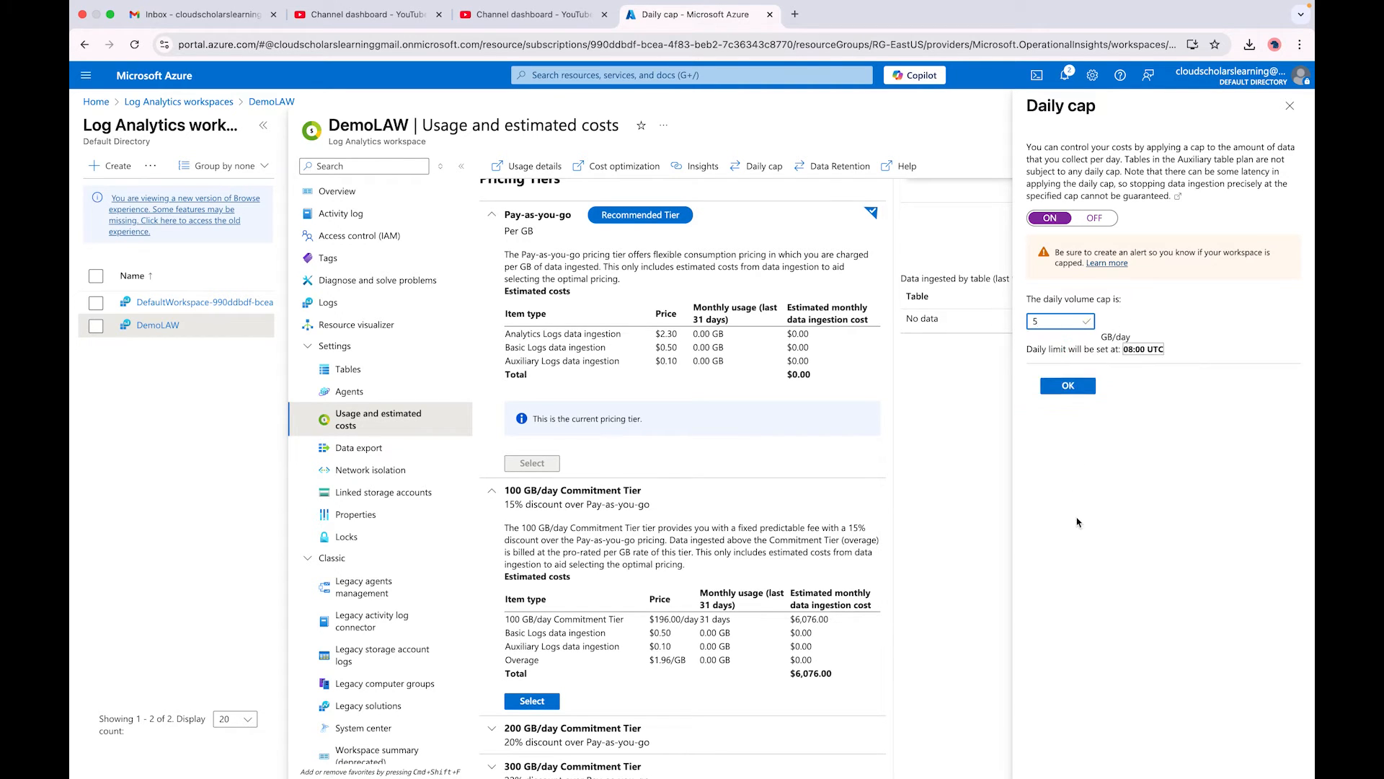
{"action": "left_click", "coordinate": [1067, 388]}
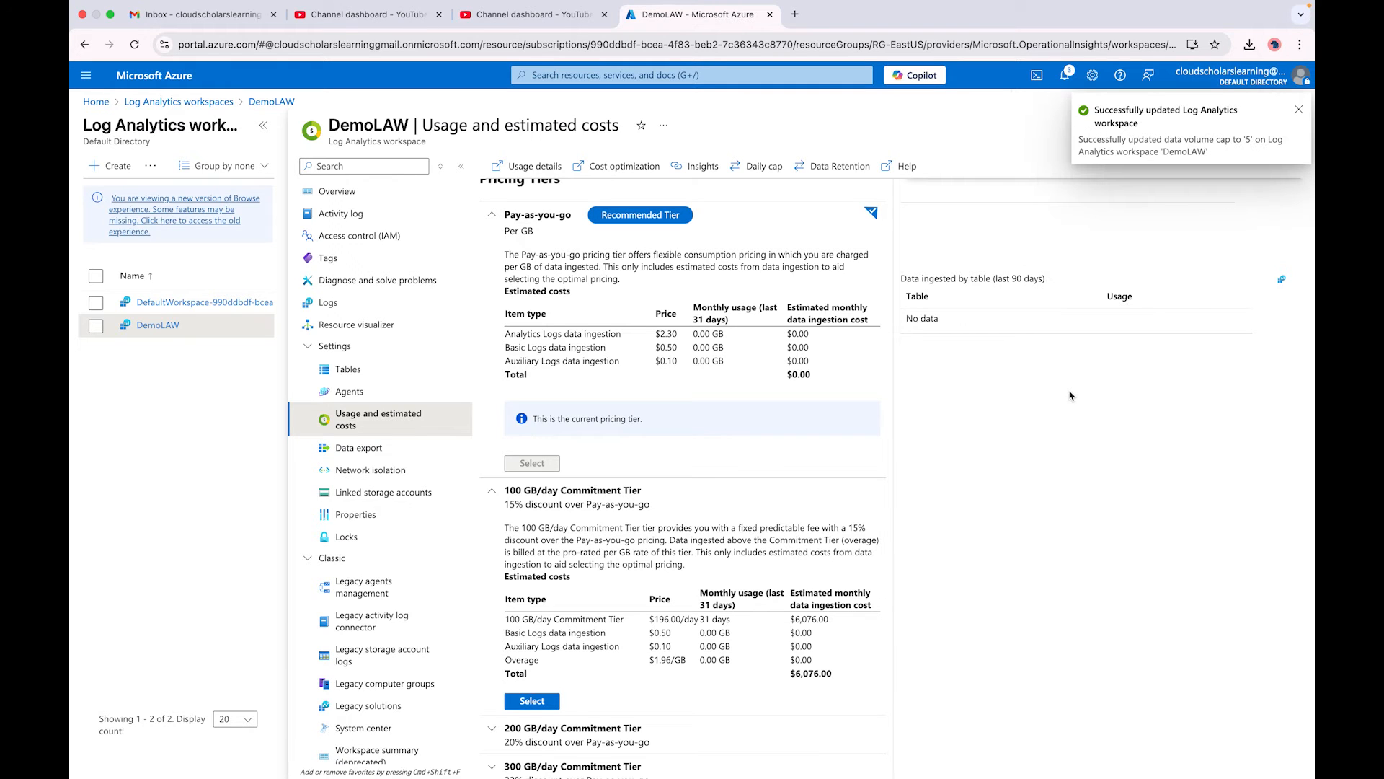
{"action": "left_click", "coordinate": [1296, 111]}
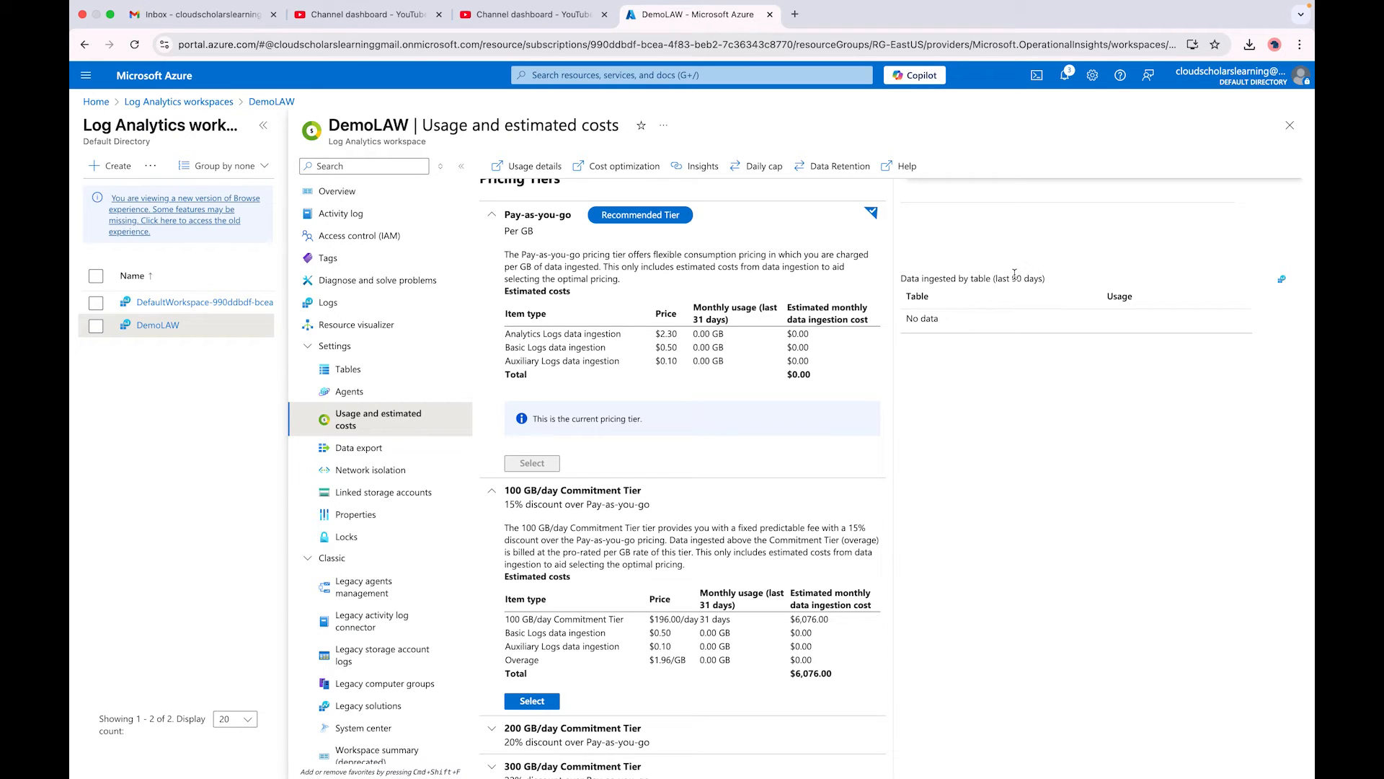
{"action": "scroll", "coordinate": [382, 534], "scroll_direction": "down", "scroll_amount": 4}
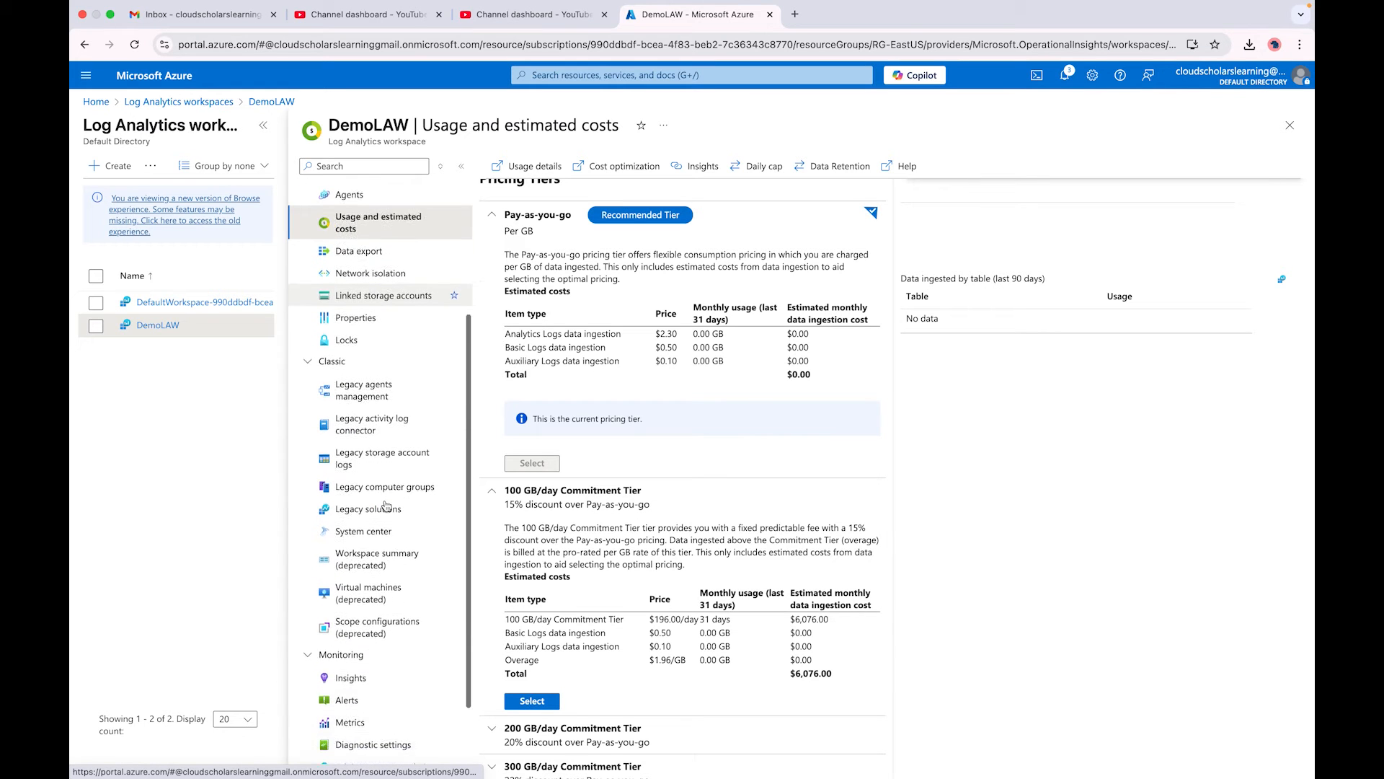
{"action": "left_click", "coordinate": [353, 622]}
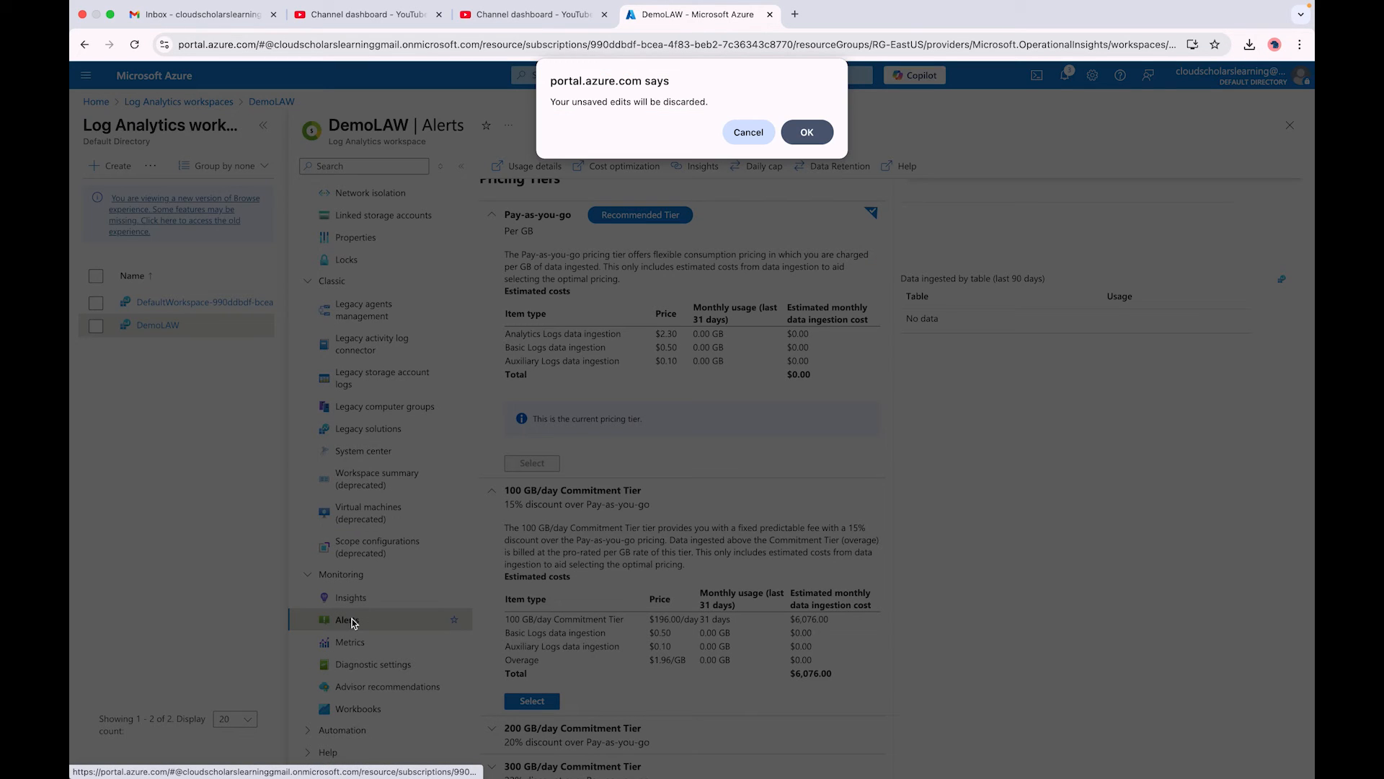
{"action": "left_click", "coordinate": [748, 132]}
Review the workspace's pricing tiers, collapsing and re-expanding the Pay-as-you-go tier's estimated costs.
{"action": "scroll", "coordinate": [791, 392], "scroll_direction": "down", "scroll_amount": 5}
{"action": "scroll", "coordinate": [790, 389], "scroll_direction": "up", "scroll_amount": 7}
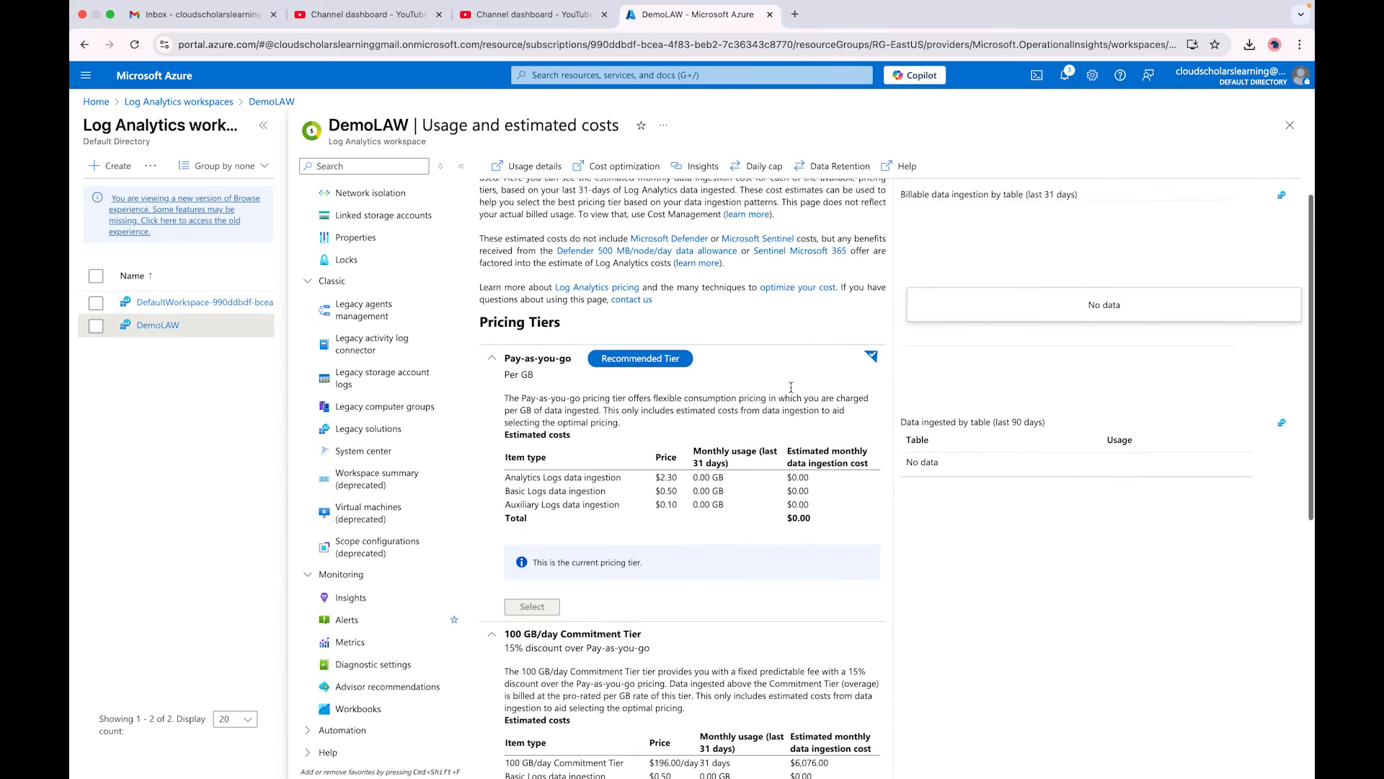
{"action": "scroll", "coordinate": [791, 390], "scroll_direction": "up", "scroll_amount": 1}
{"action": "left_click", "coordinate": [647, 390]}
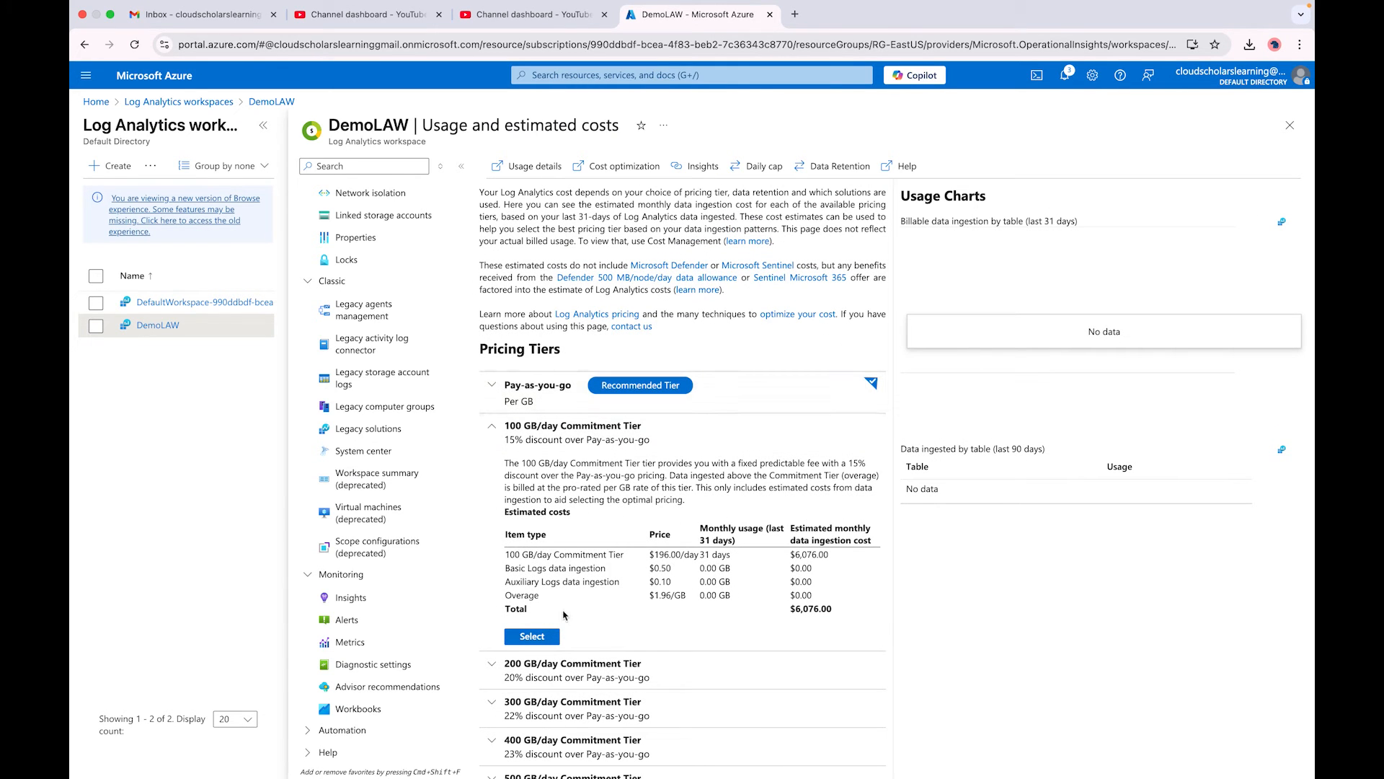
{"action": "left_click", "coordinate": [571, 392]}
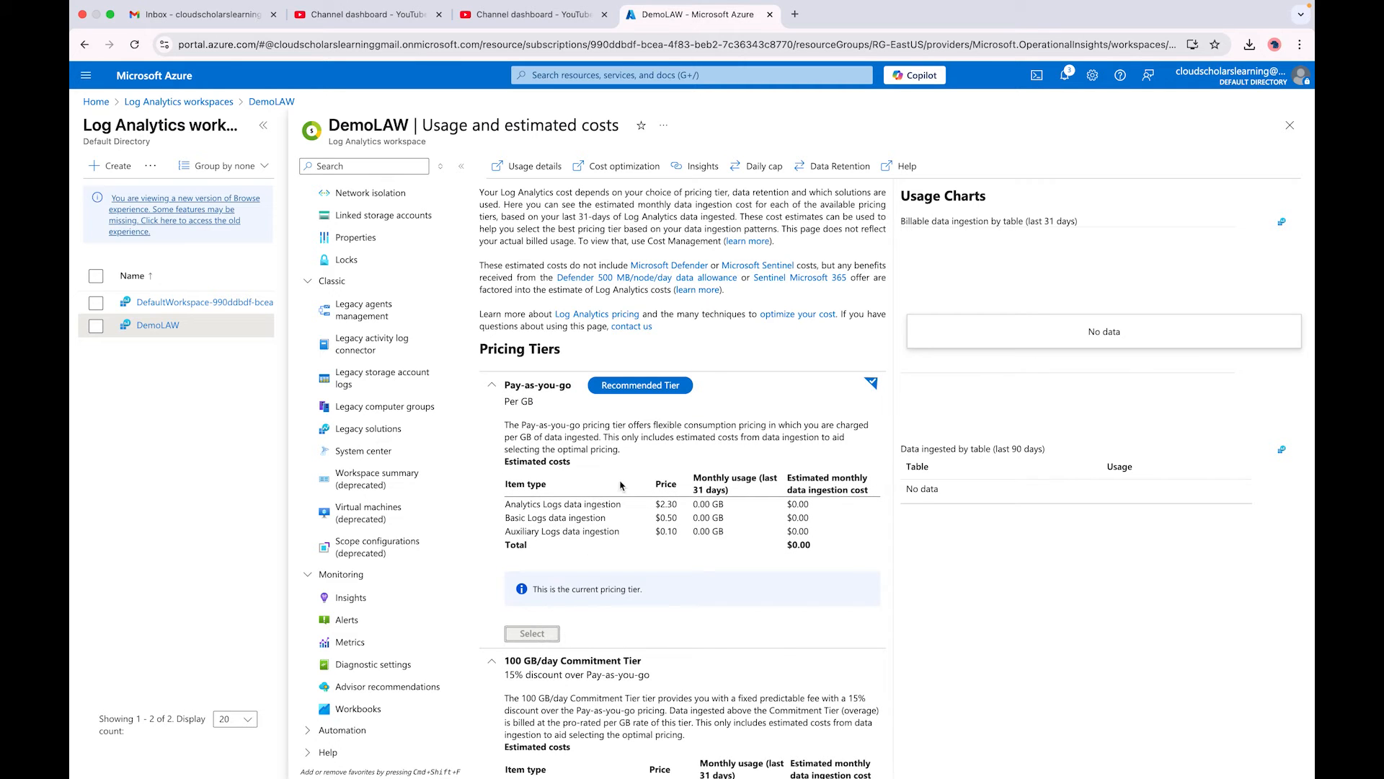
Look at the workspace's Alerts page, discarding the unsaved edits, and at its Metrics page.
{"action": "left_click", "coordinate": [369, 620]}
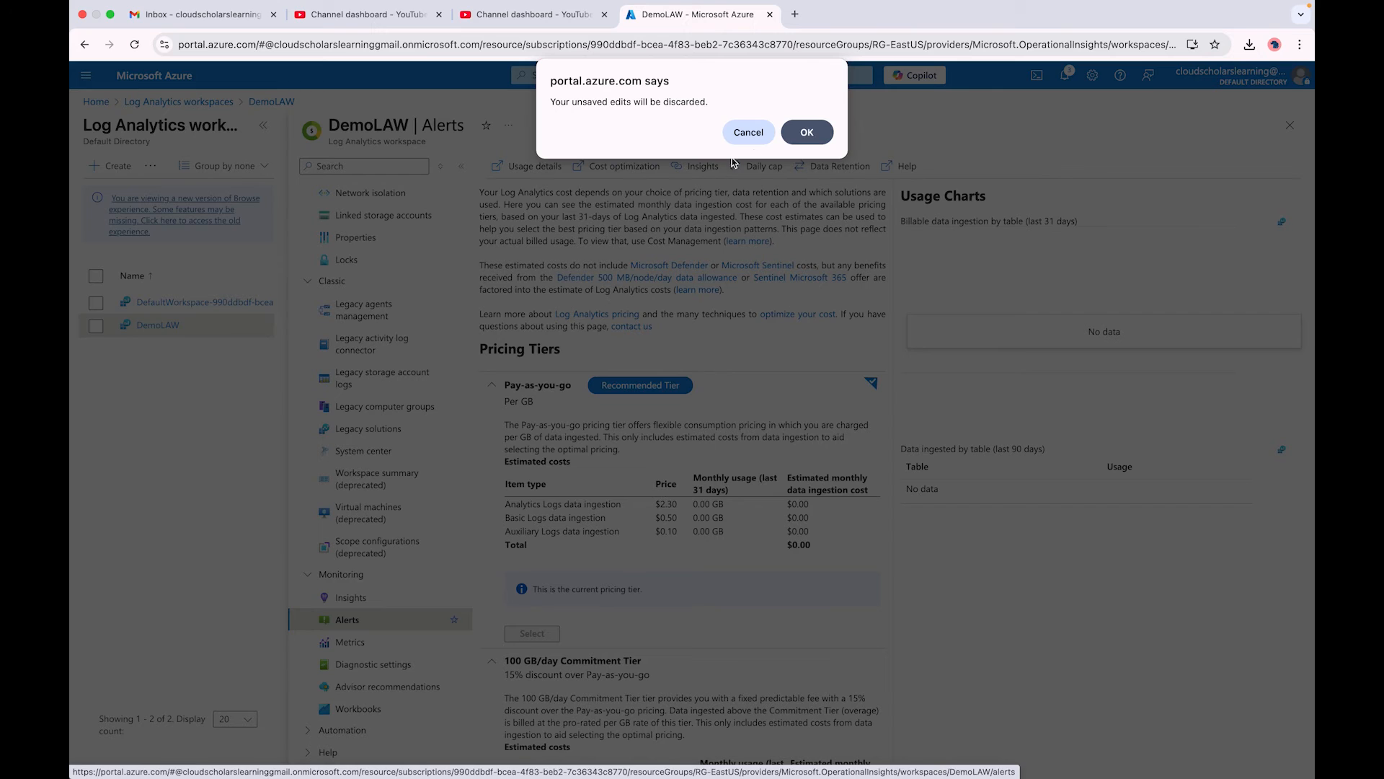
{"action": "left_click", "coordinate": [807, 132]}
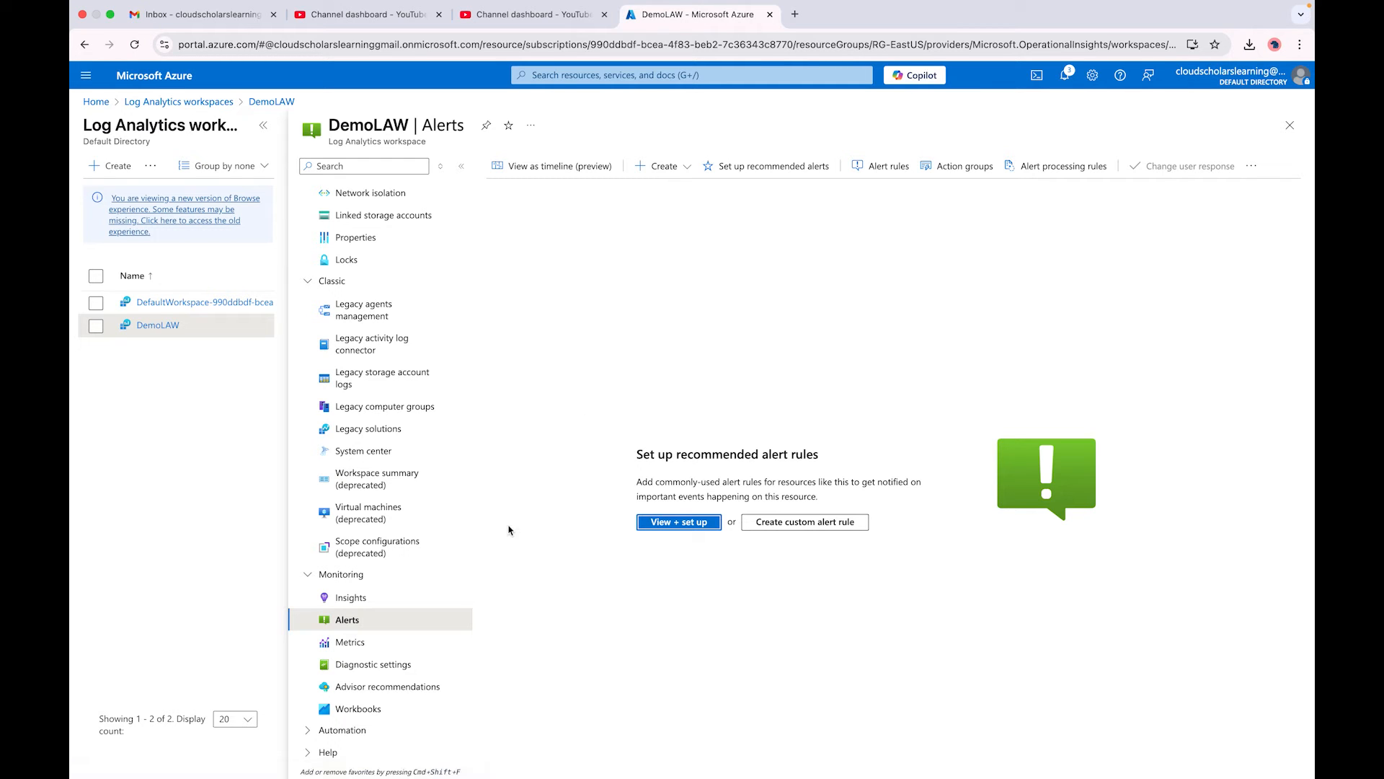
{"action": "left_click", "coordinate": [352, 649]}
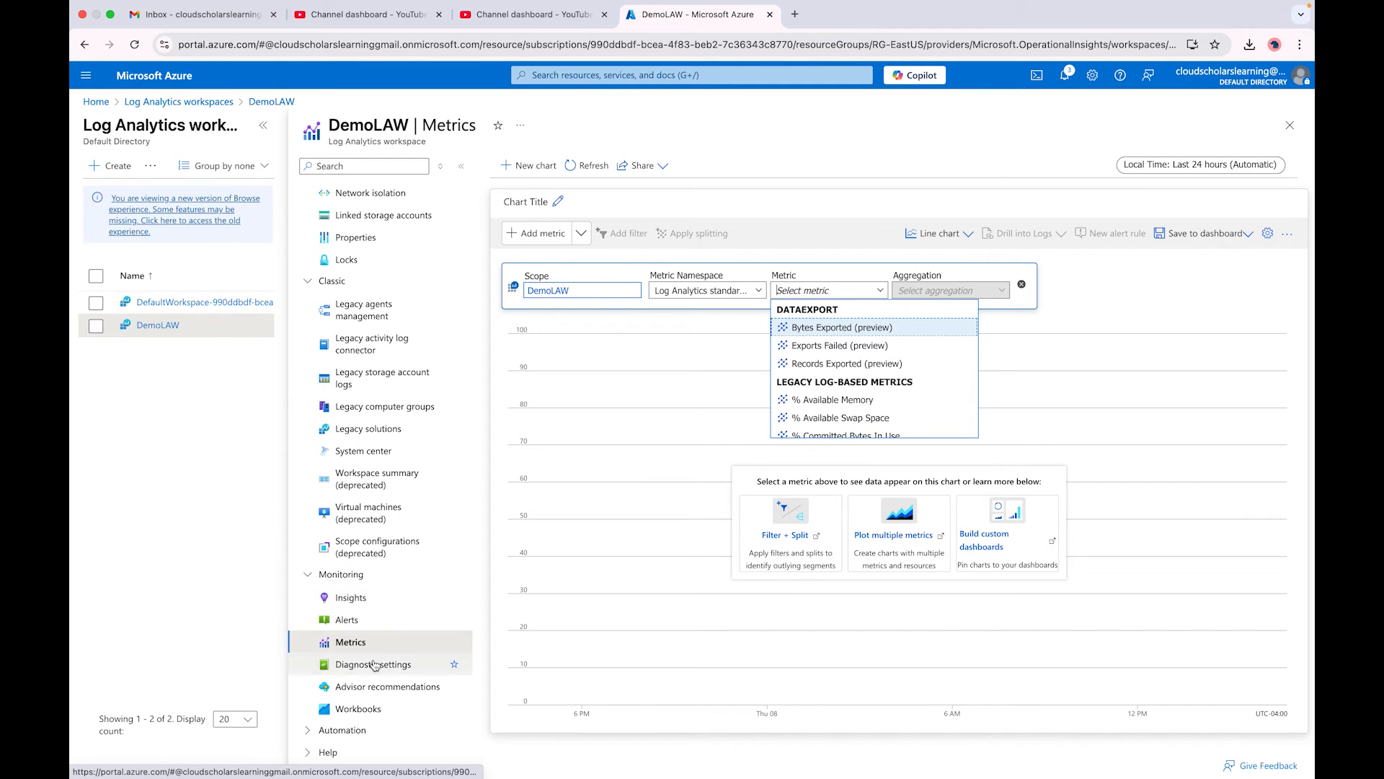
Check the daily cap settings under the workspace's usage and estimated costs, and close them.
{"action": "scroll", "coordinate": [396, 472], "scroll_direction": "up", "scroll_amount": 5}
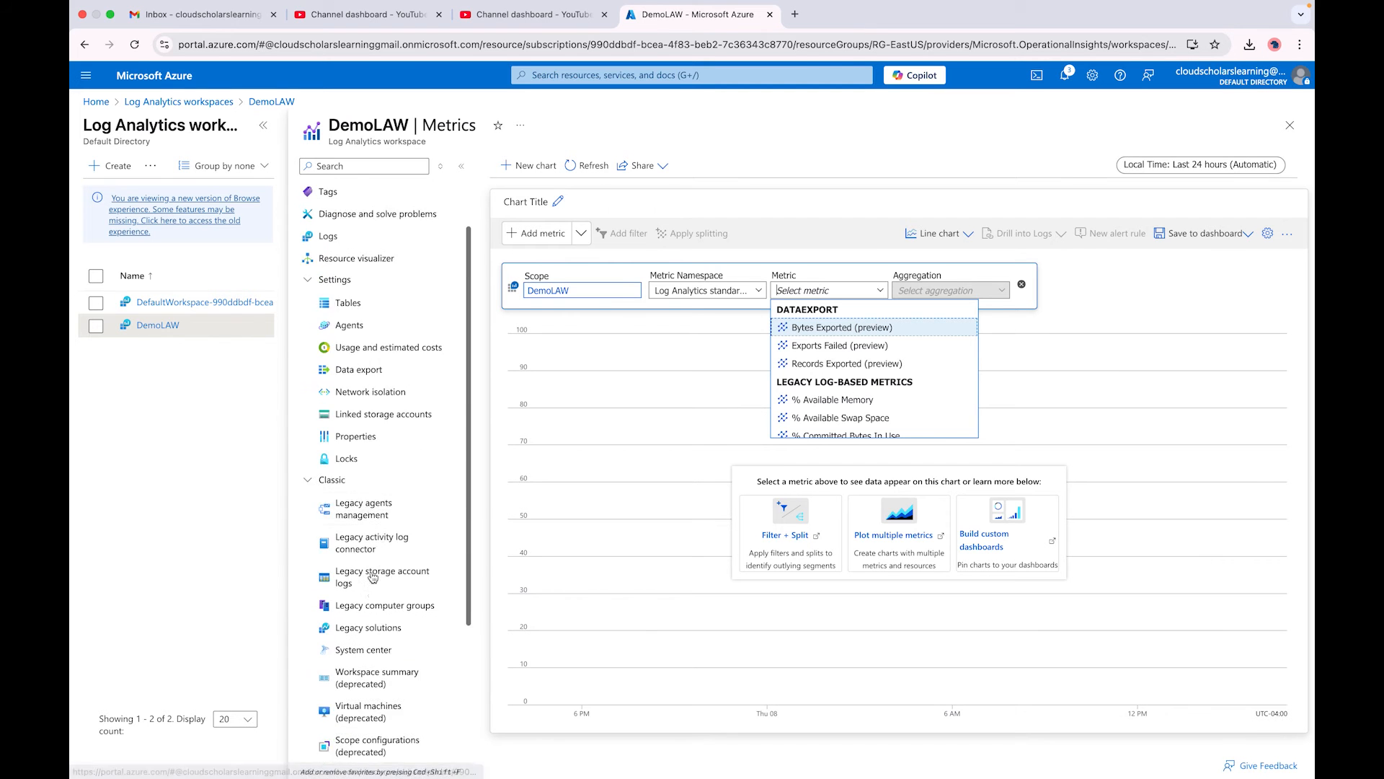
{"action": "left_click", "coordinate": [374, 416]}
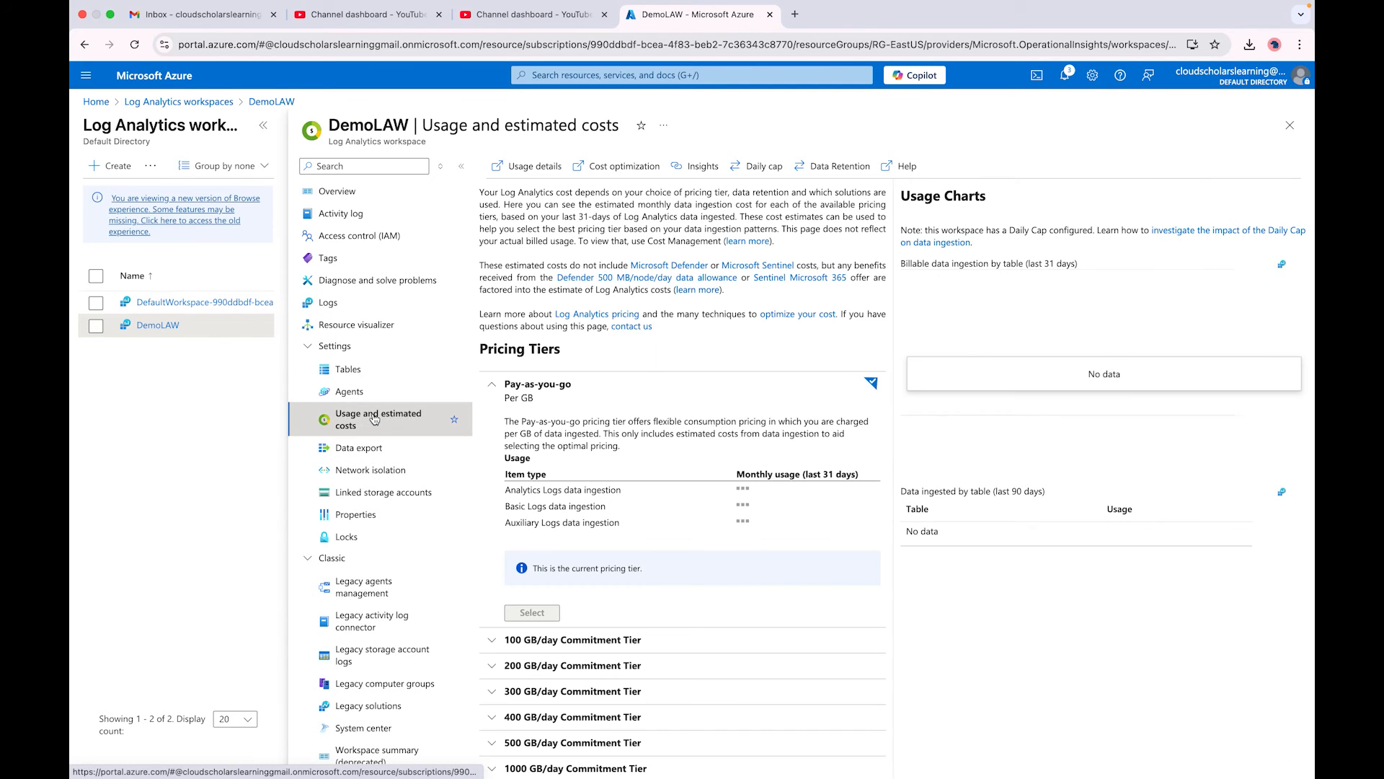
{"action": "left_click", "coordinate": [753, 166]}
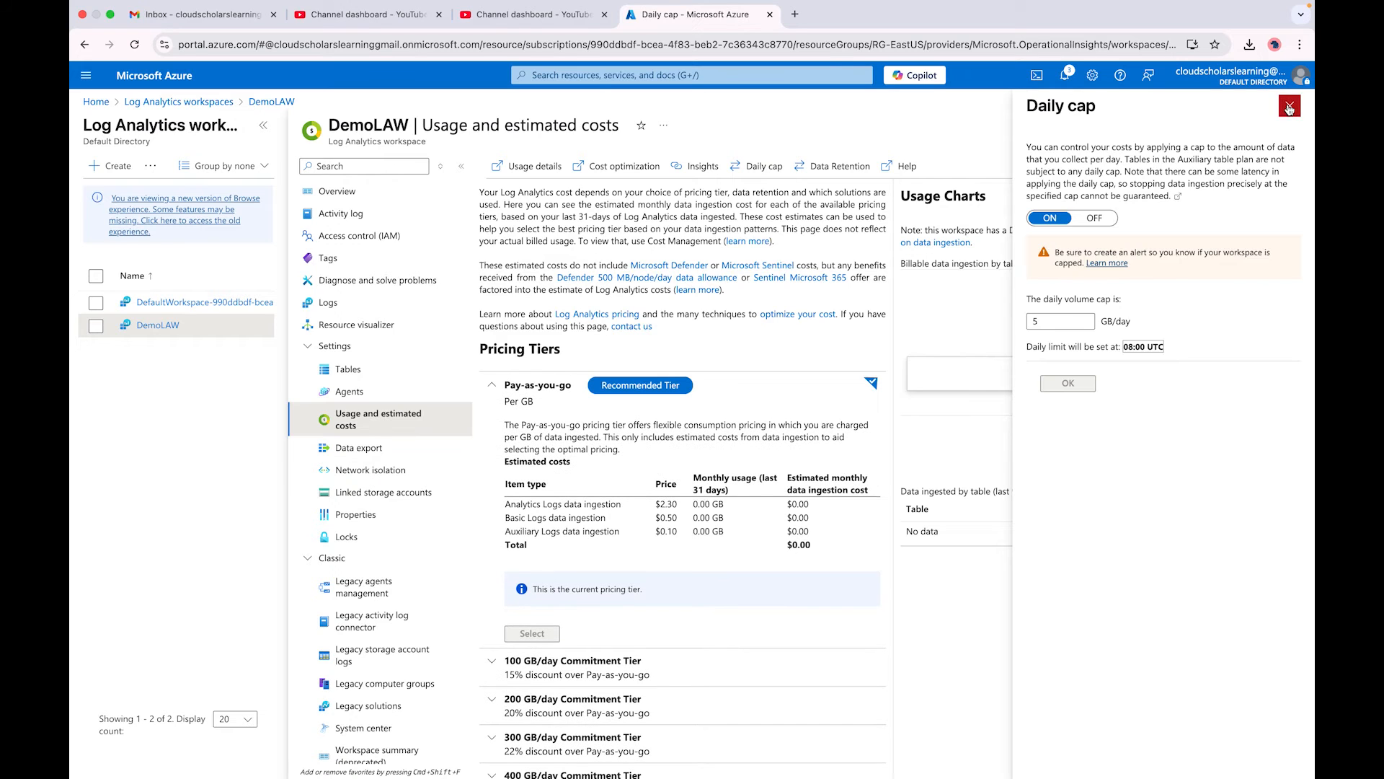
{"action": "left_click", "coordinate": [1290, 106]}
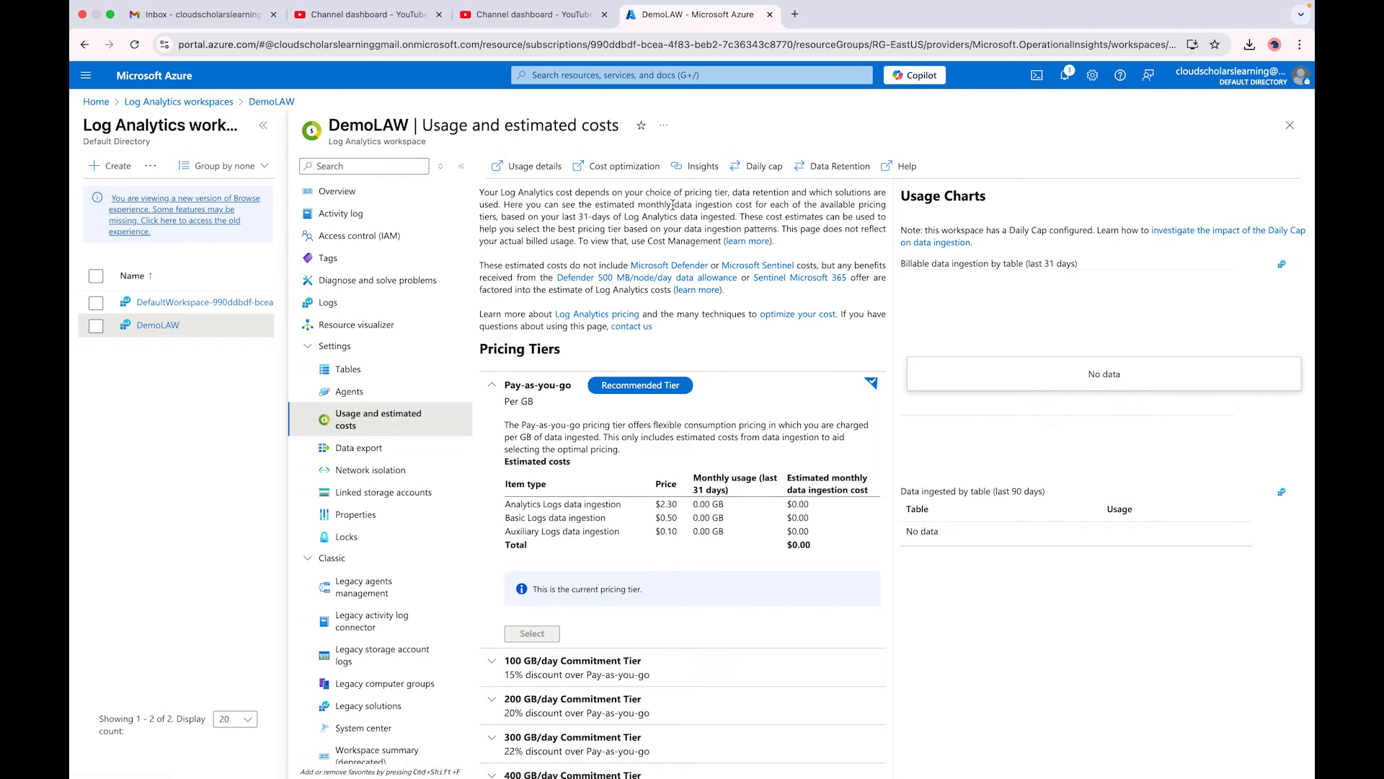
Go to the workspace's Alerts page, view its existing alert rules and return to Alerts.
{"action": "scroll", "coordinate": [432, 537], "scroll_direction": "down", "scroll_amount": 4}
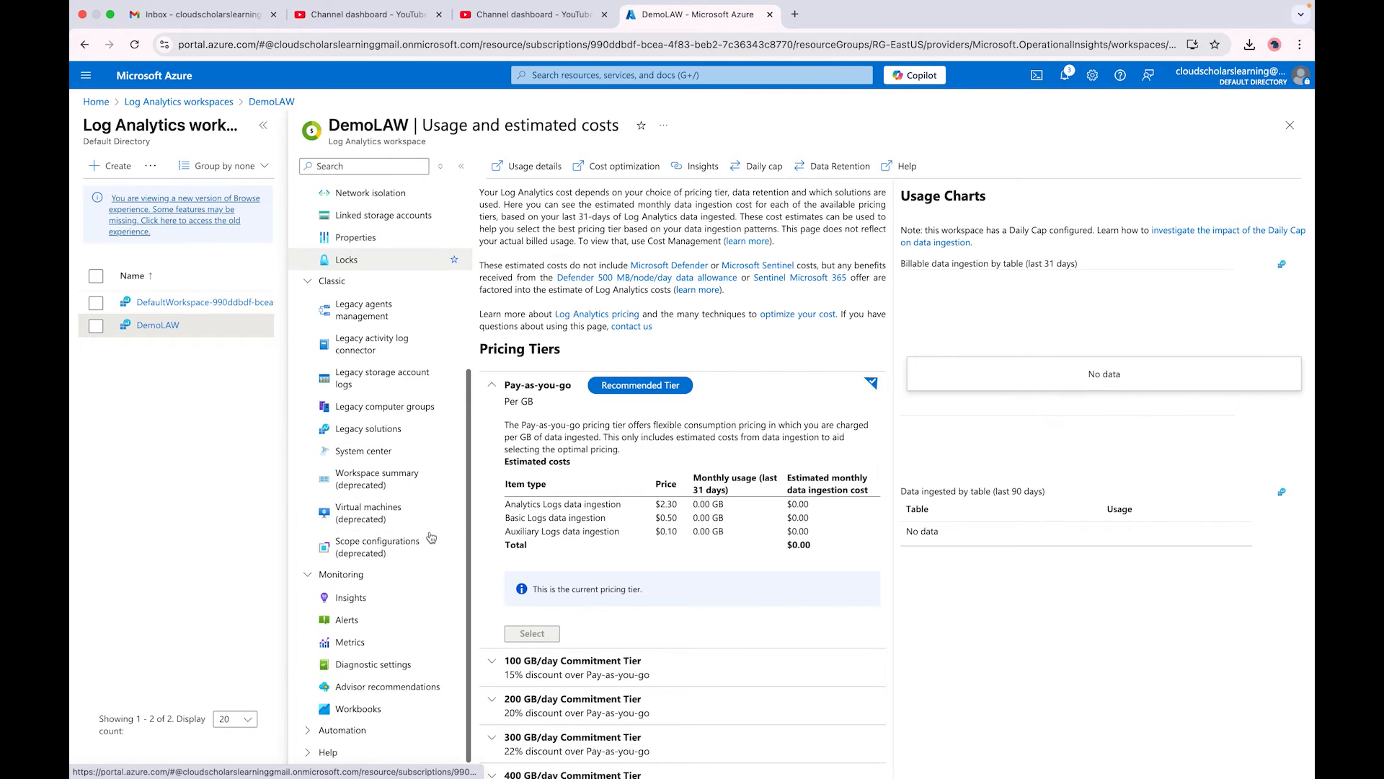
{"action": "left_click", "coordinate": [357, 624]}
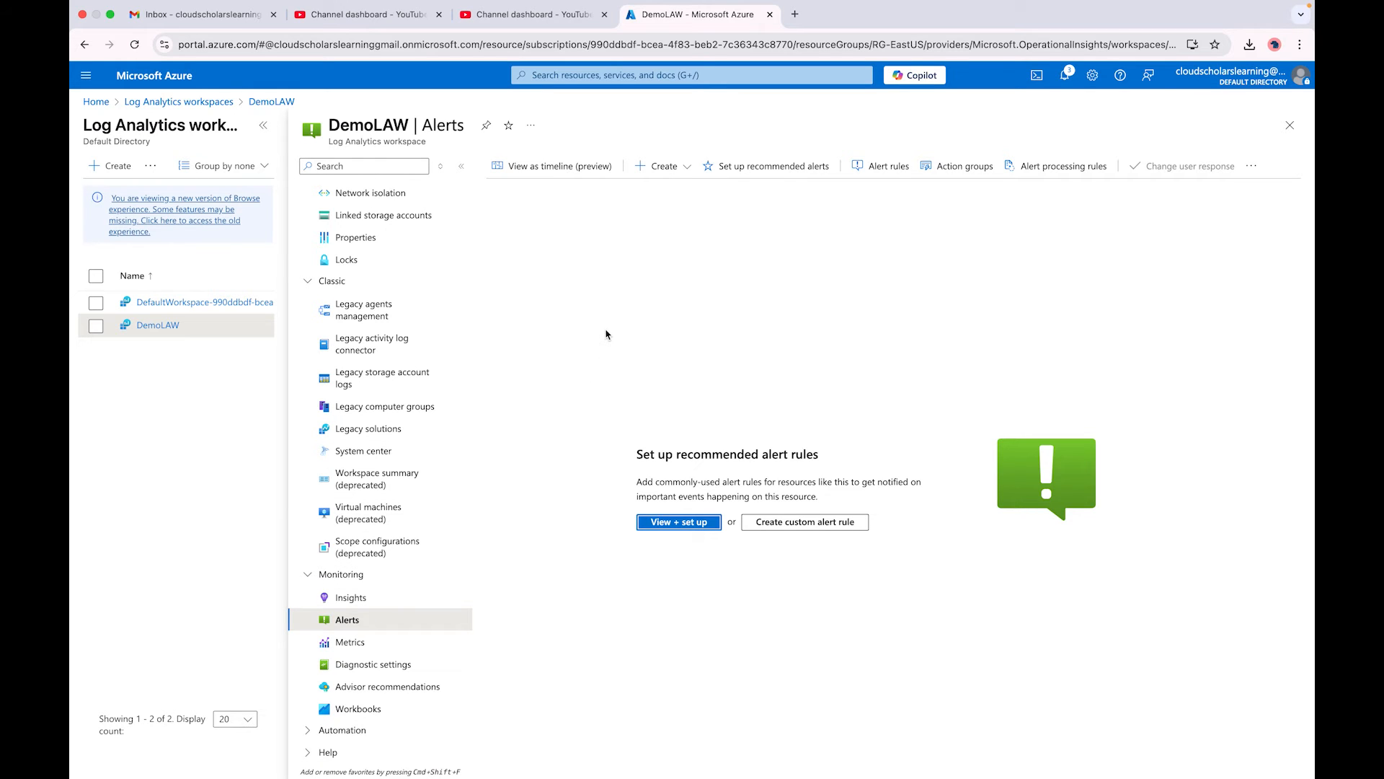
{"action": "left_click", "coordinate": [887, 168]}
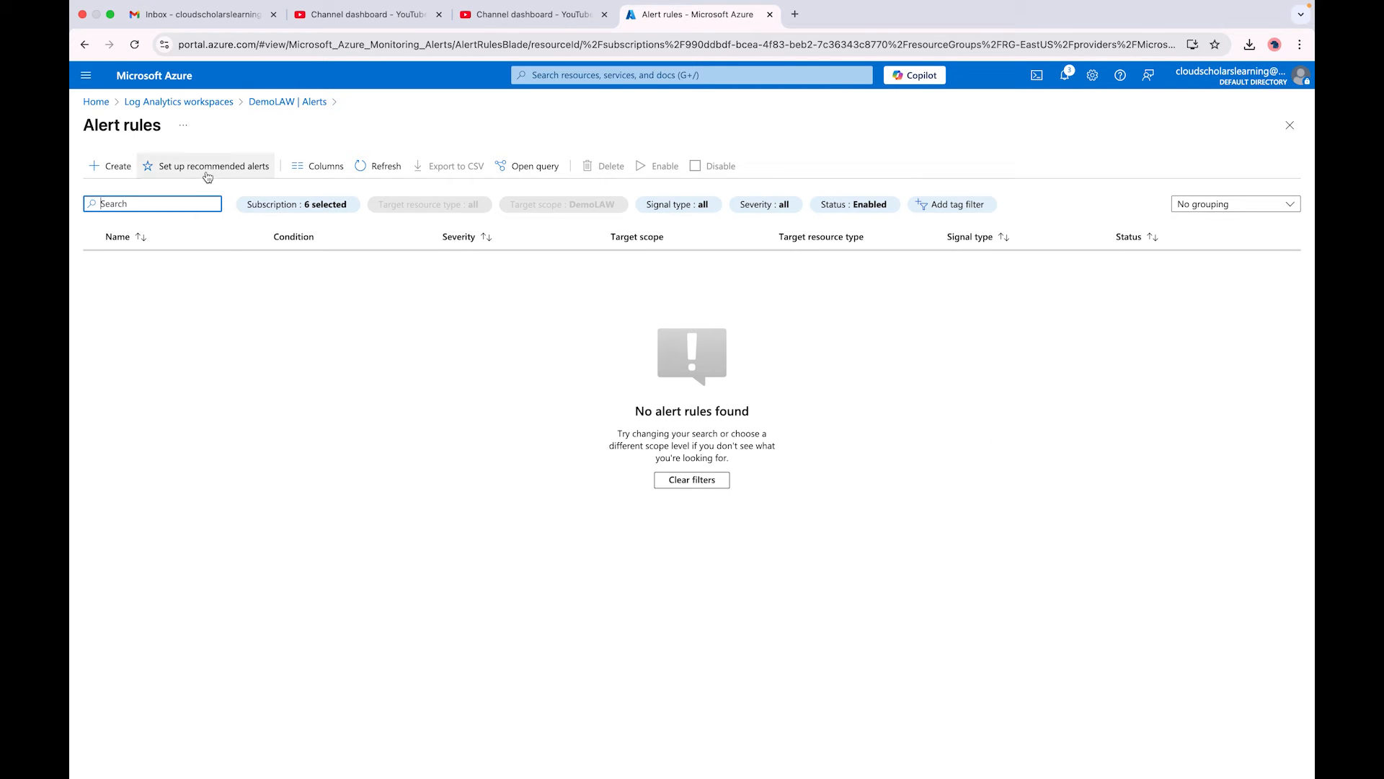
{"action": "left_click", "coordinate": [1288, 127]}
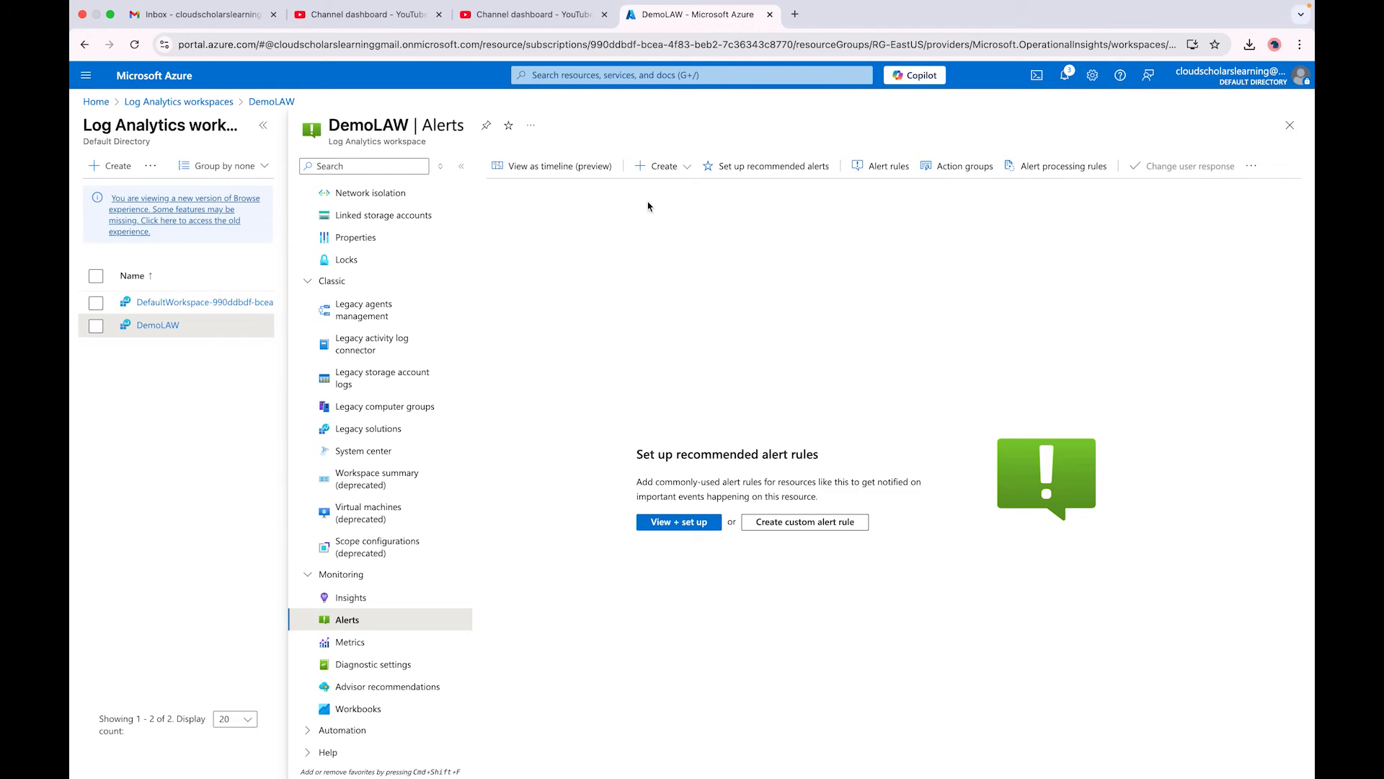
Open the recommended alert rules setup and expand the rule for data ingestion reaching the daily cap.
{"action": "left_click", "coordinate": [775, 172]}
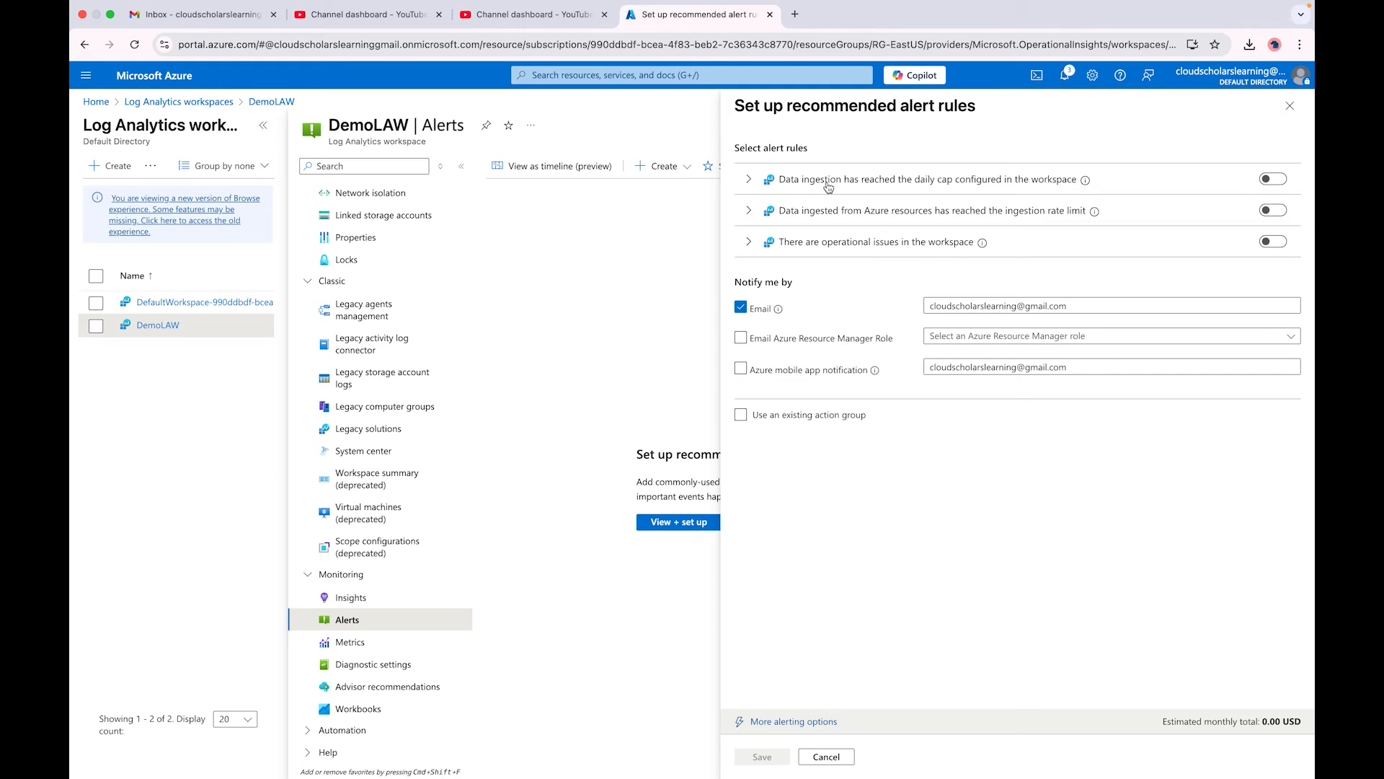
{"action": "left_click", "coordinate": [827, 186]}
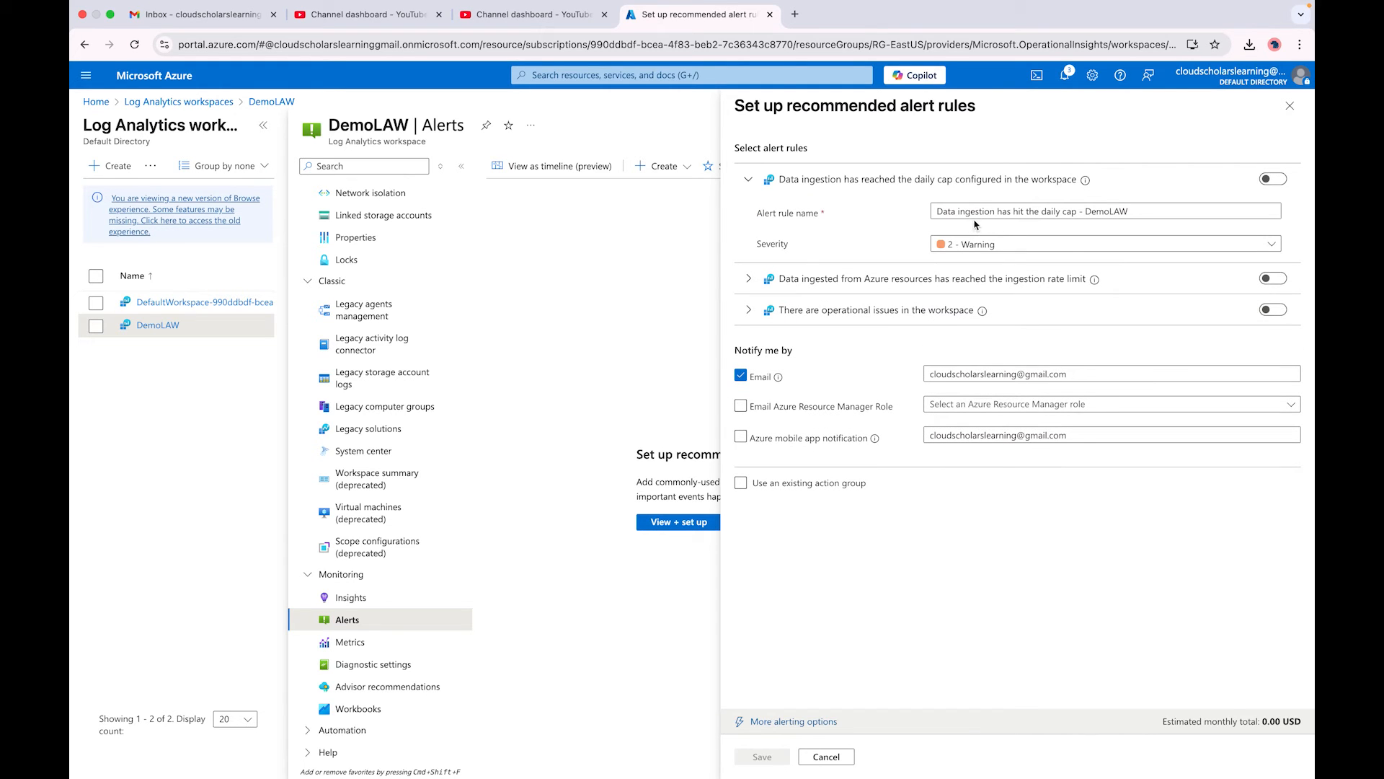
Rename the daily cap alert rule "Testing for Youtube Video", and restore the name "Data ingestion has hit the daily cap - DemoLAW".
{"action": "left_click_drag", "start_coordinate": [1151, 211], "coordinate": [1082, 211]}
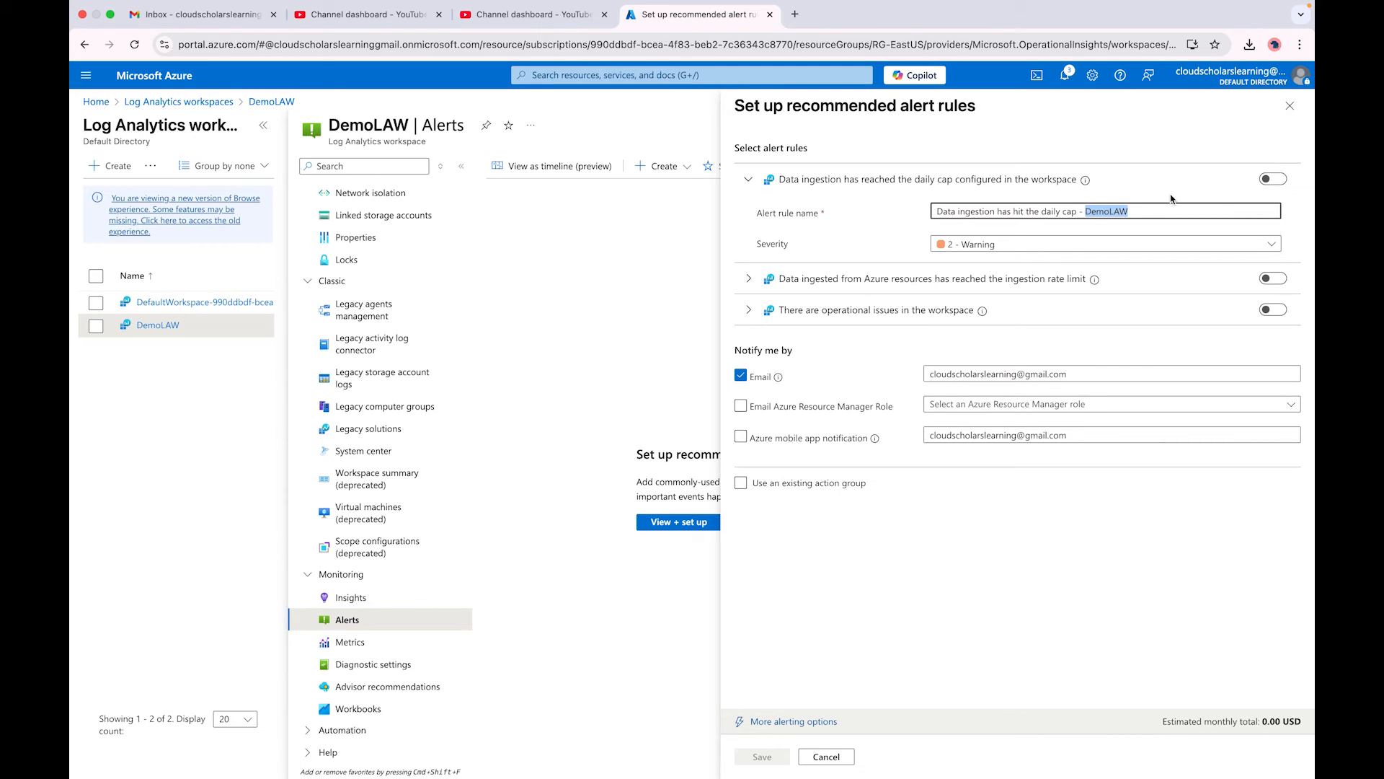
{"action": "key", "text": "super+a"}
{"action": "key", "text": "super+c"}
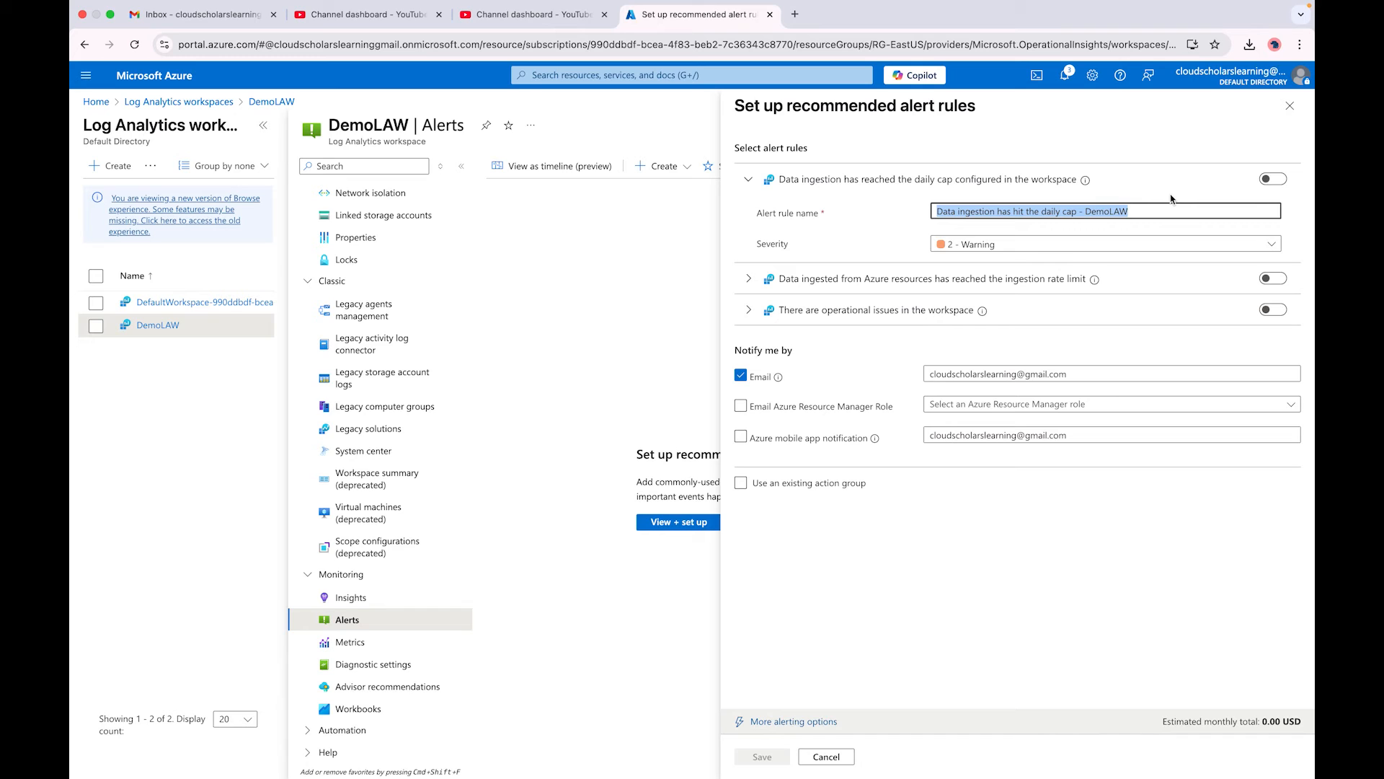
{"action": "key", "text": "BackSpace"}
{"action": "type", "text": "Testin"}
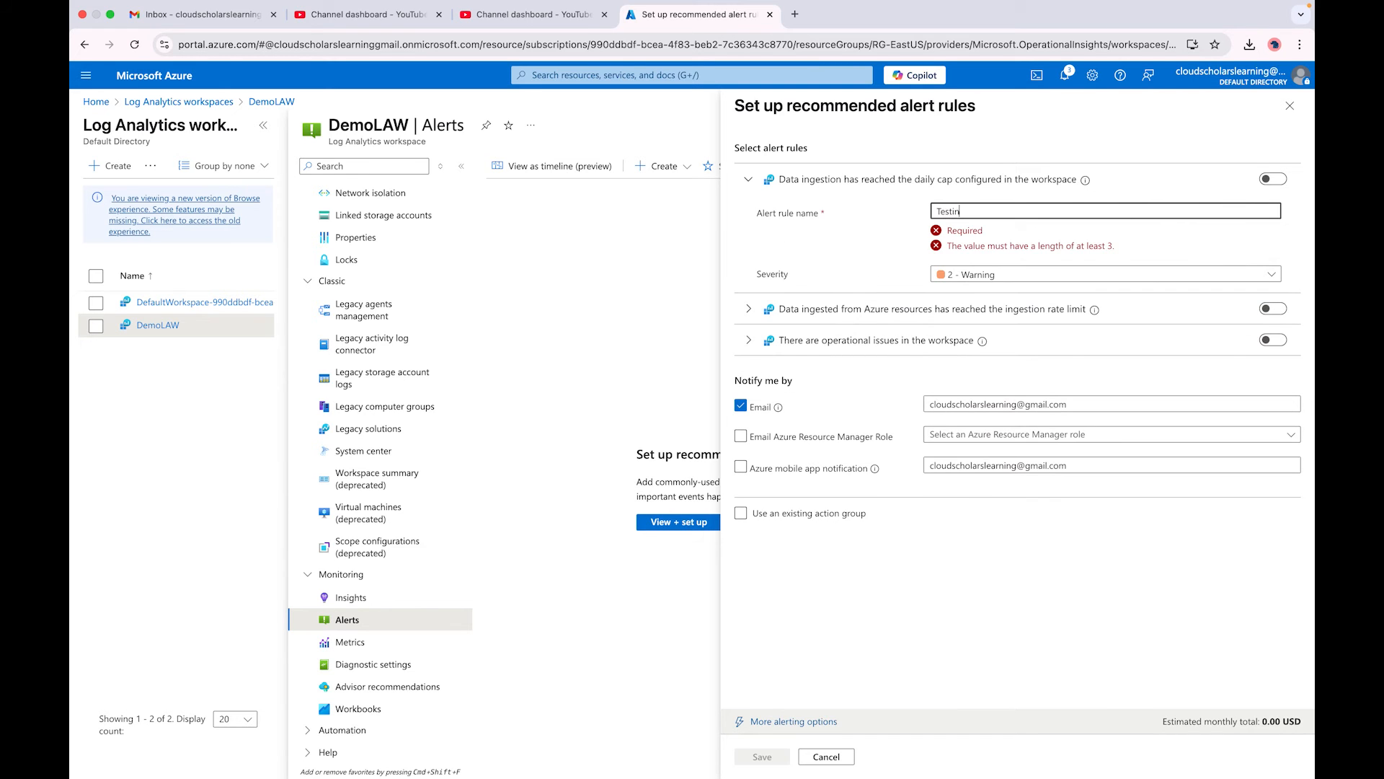
{"action": "type", "text": "g for Youtube Video"}
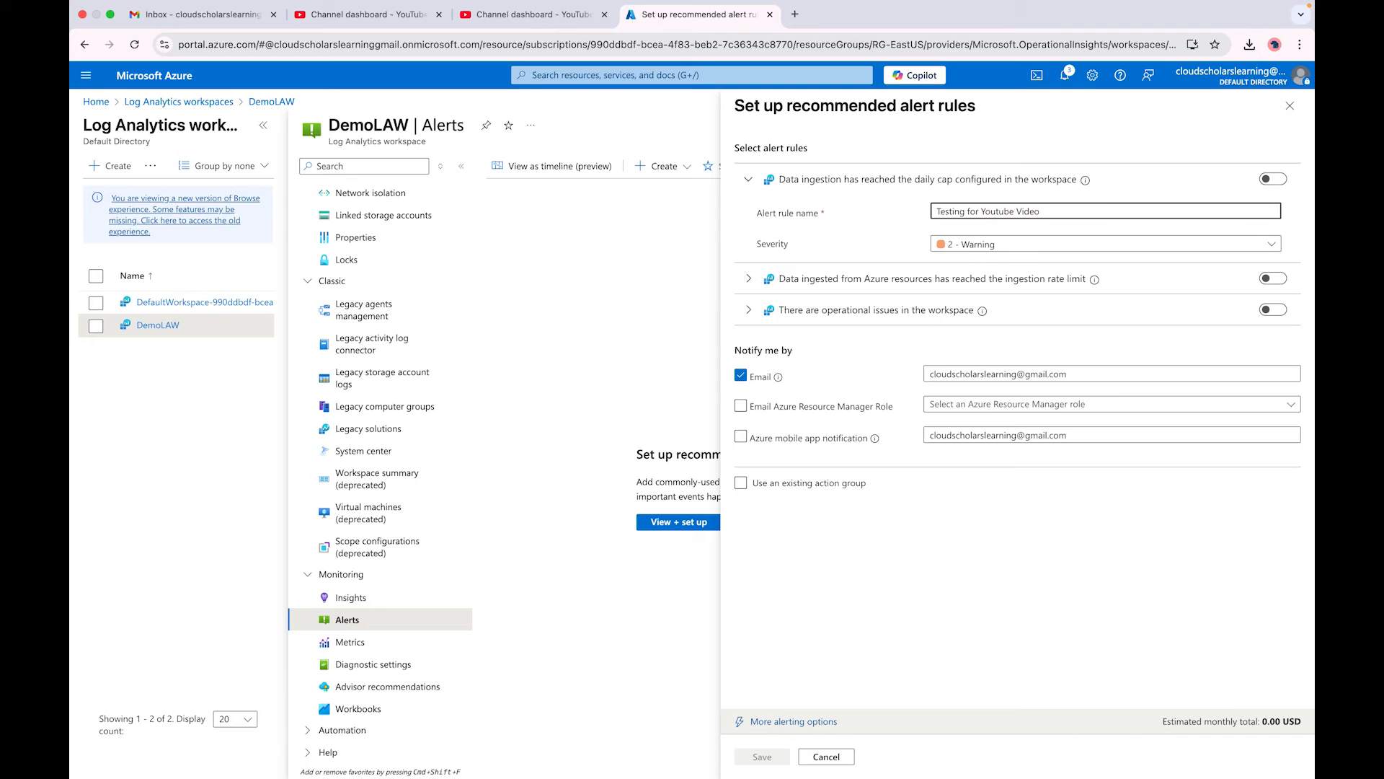
{"action": "key", "text": "super+a"}
{"action": "key", "text": "BackSpace"}
{"action": "key", "text": "super+v"}
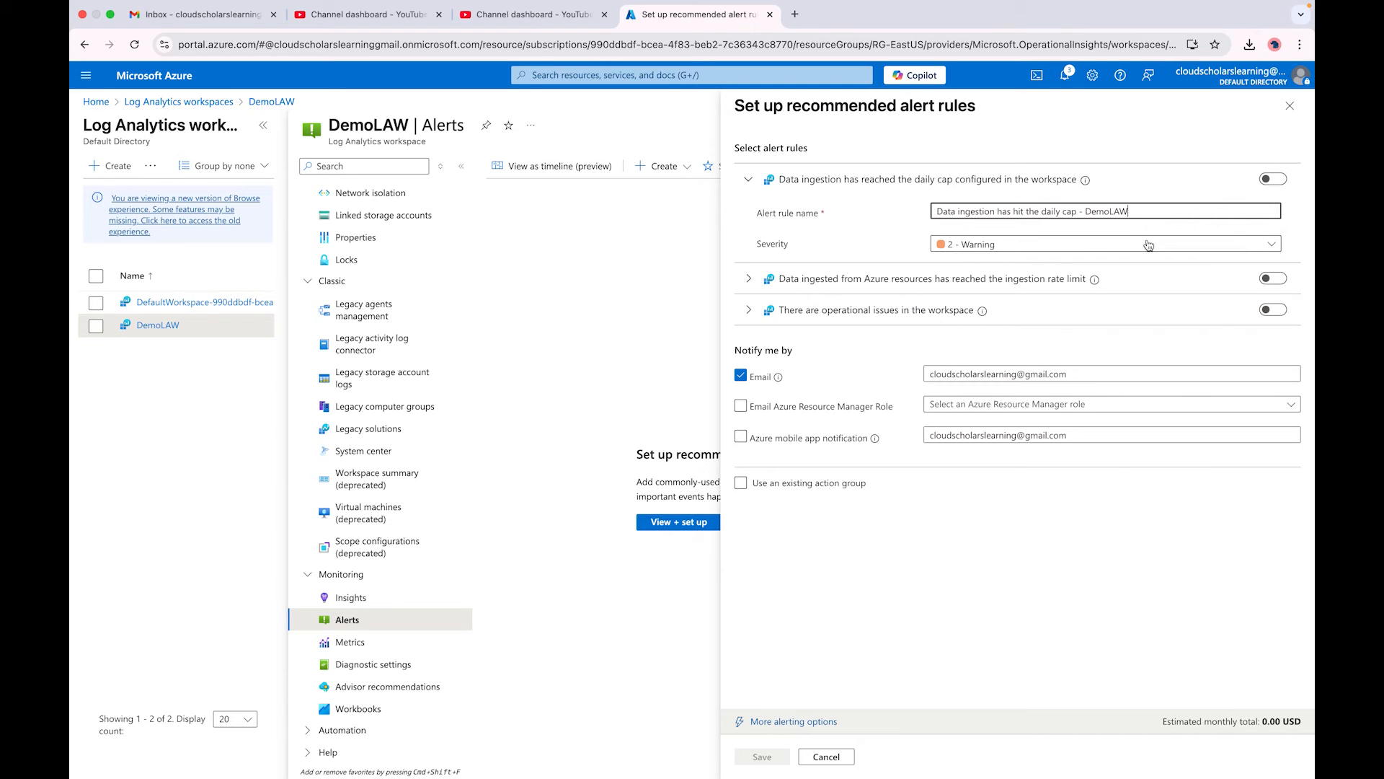
Choose severity 2 - Warning for the daily cap alert rule, enable the rule and save it.
{"action": "left_click", "coordinate": [1058, 248]}
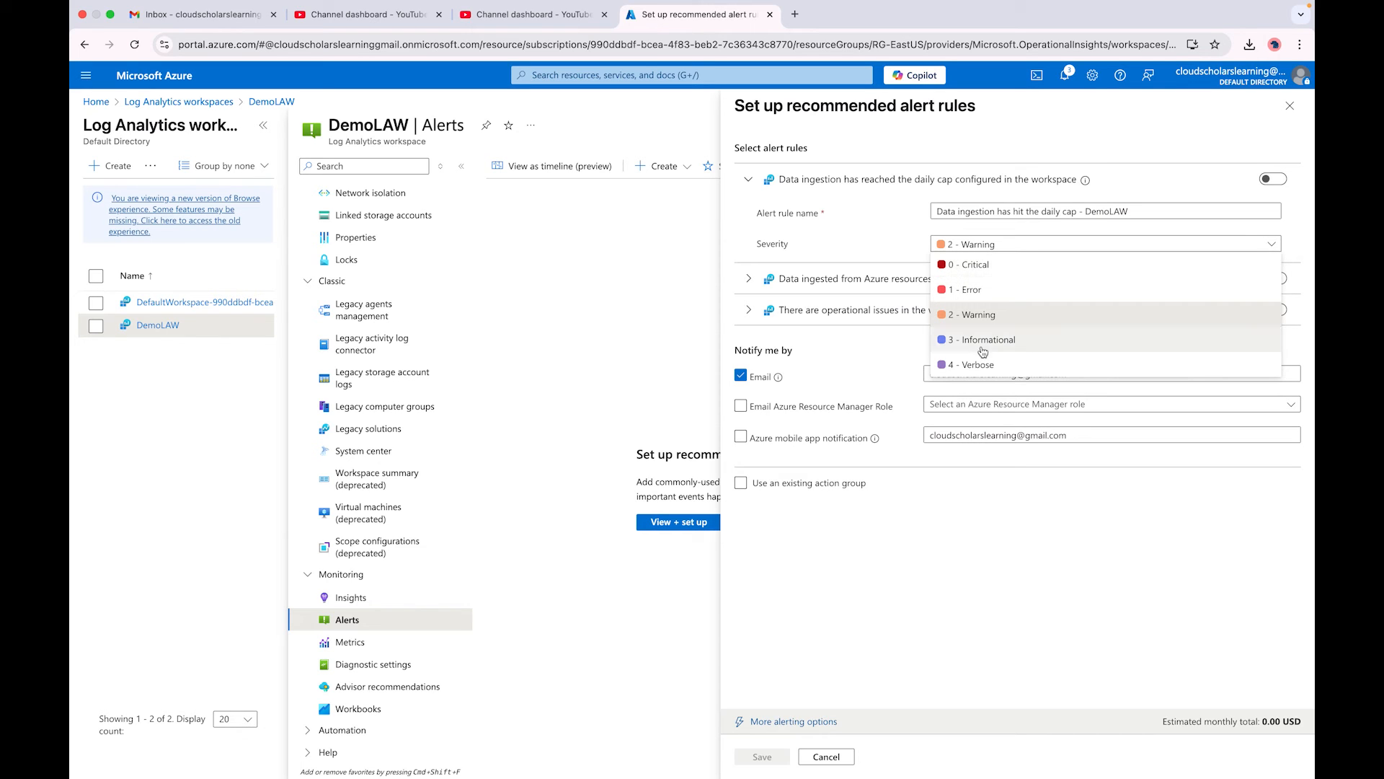
{"action": "left_click", "coordinate": [979, 321]}
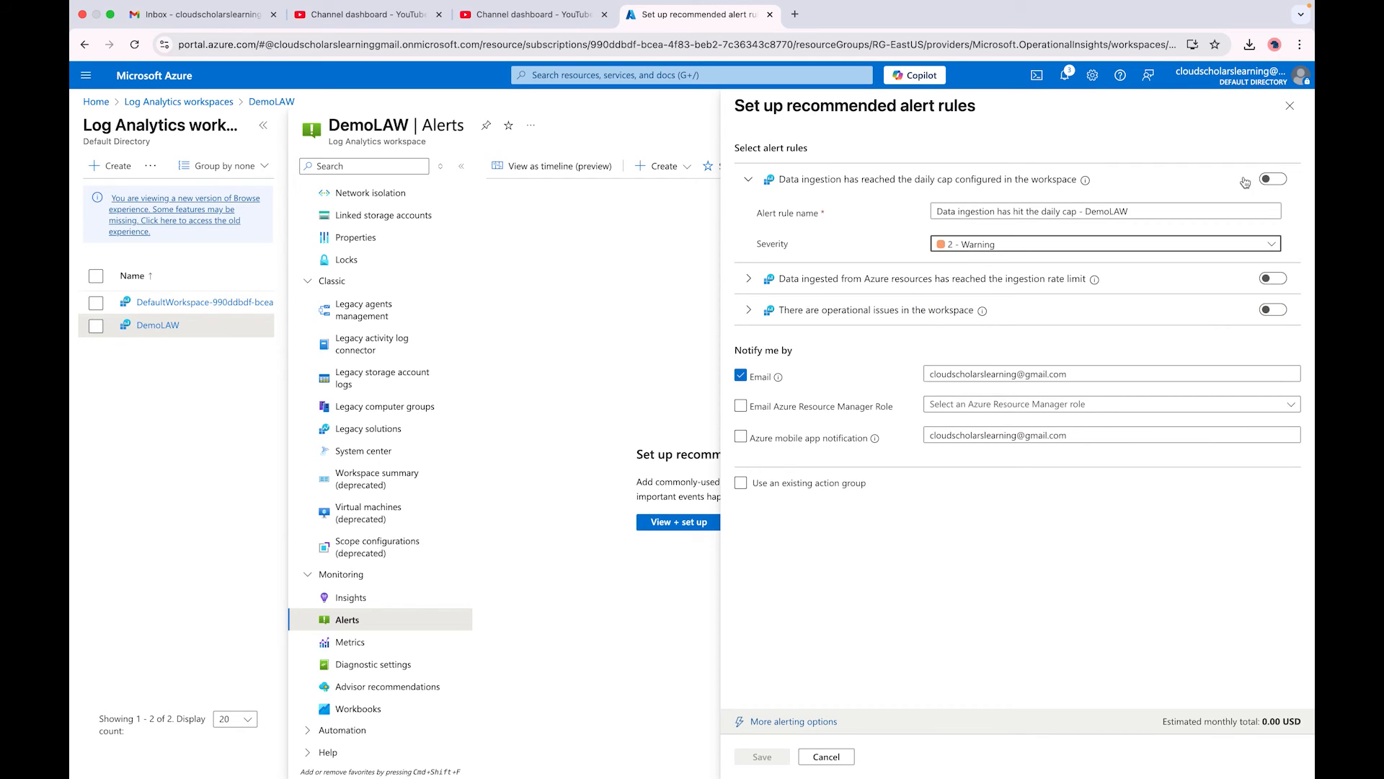
{"action": "left_click", "coordinate": [1274, 180]}
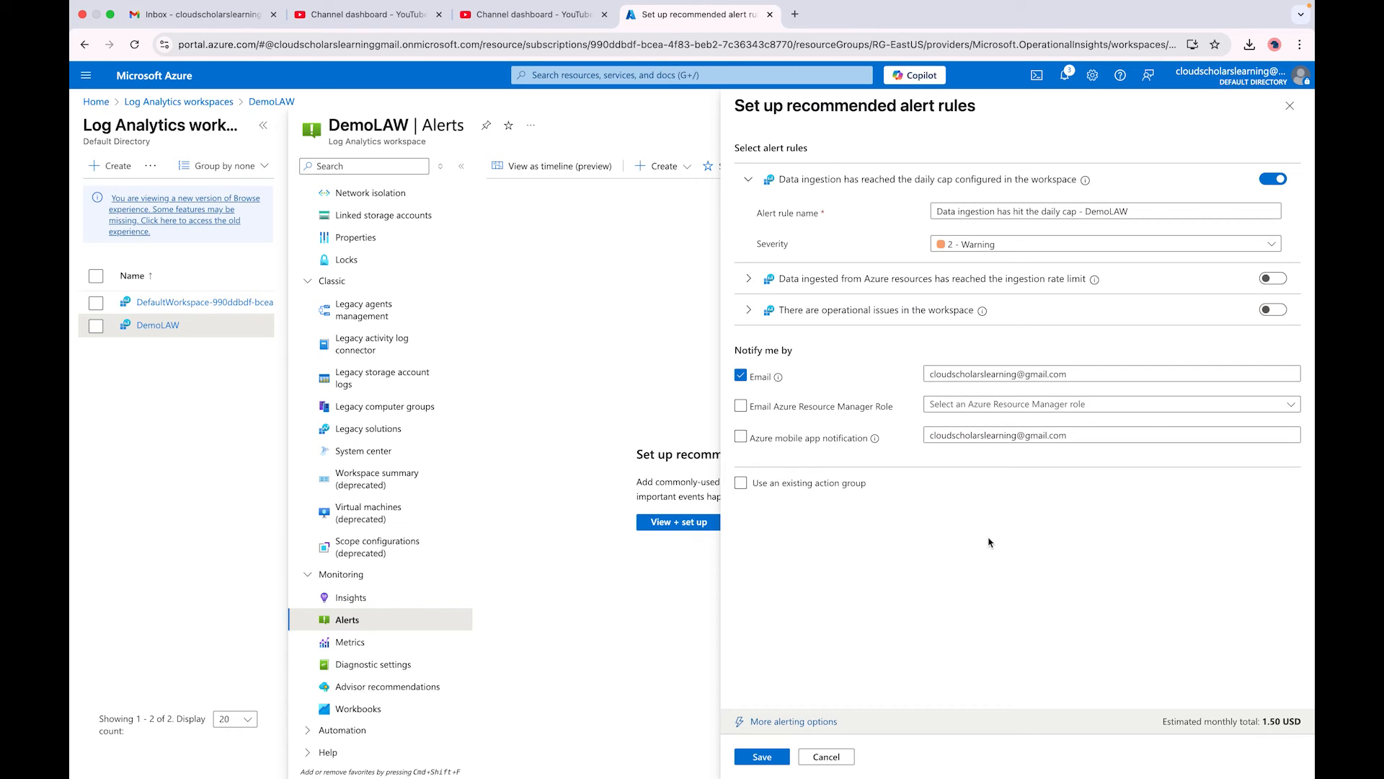
{"action": "left_click", "coordinate": [771, 755]}
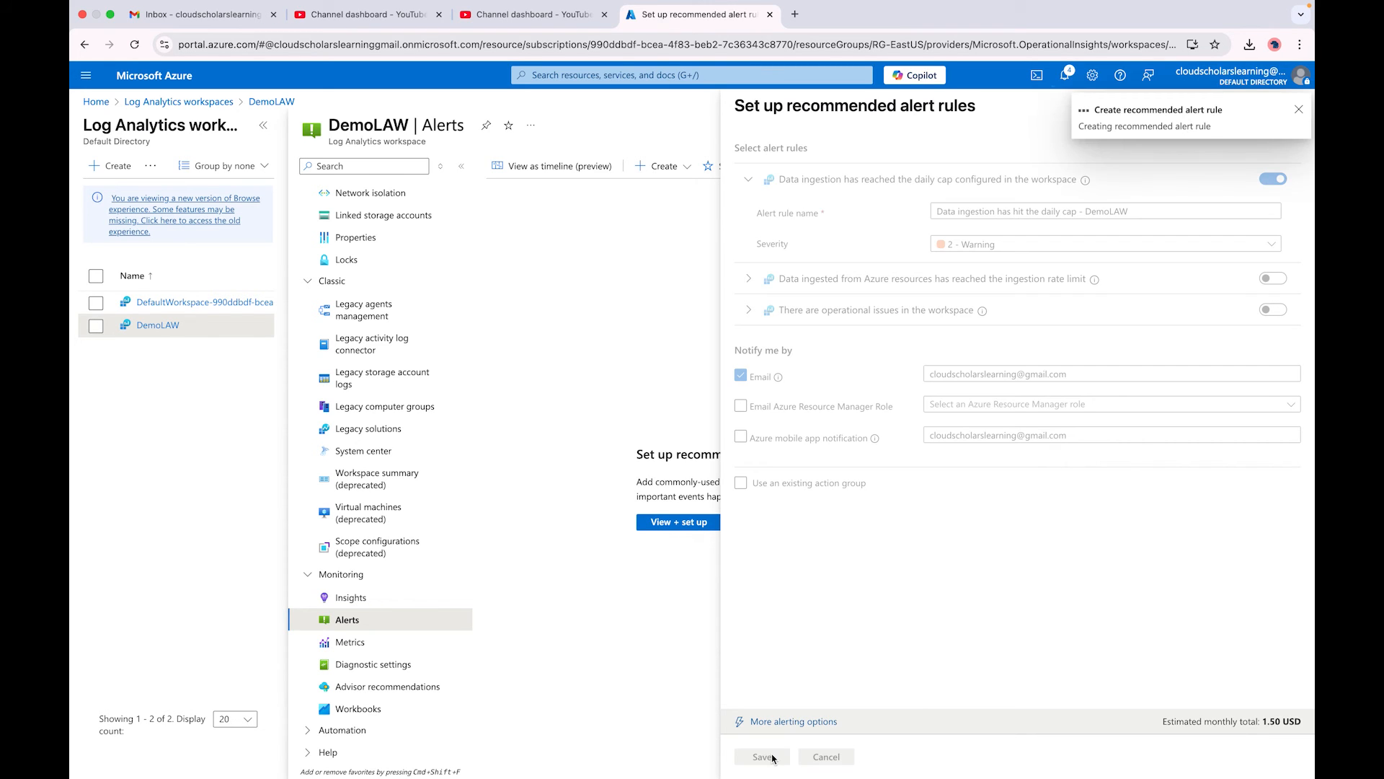